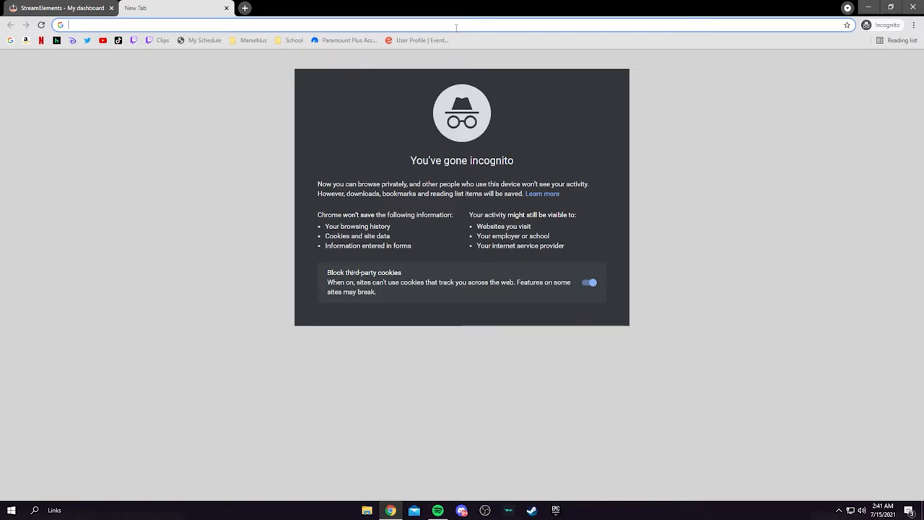
Go to obs.live and open the OBS.Live download.
text(obs.live)
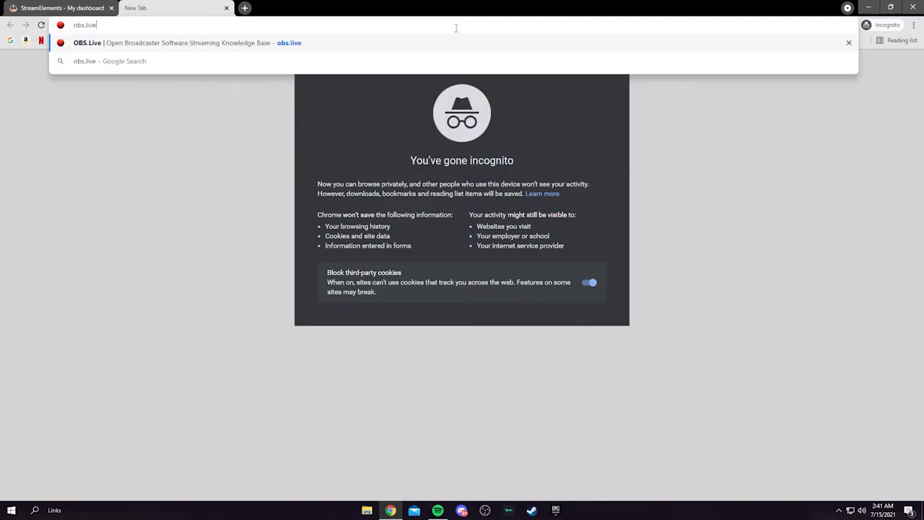
key(Return)
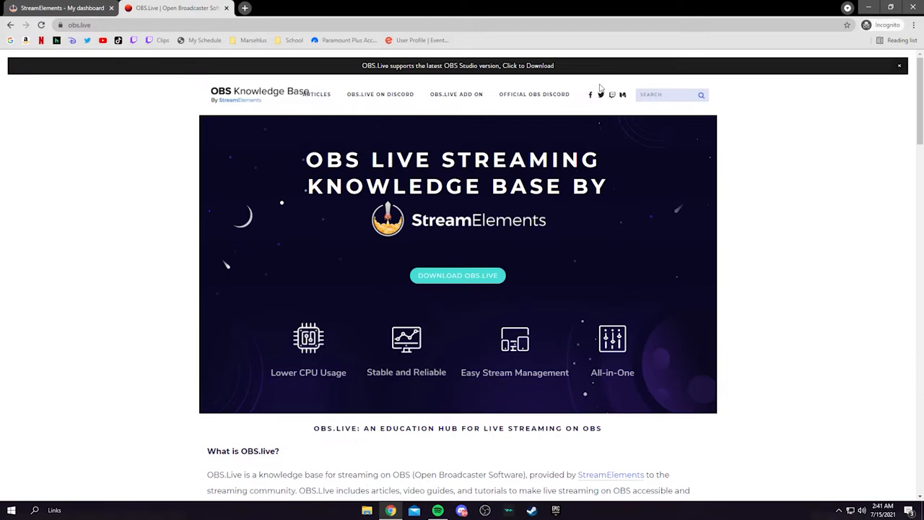
scroll(549, 98, down, 1)
click(470, 229)
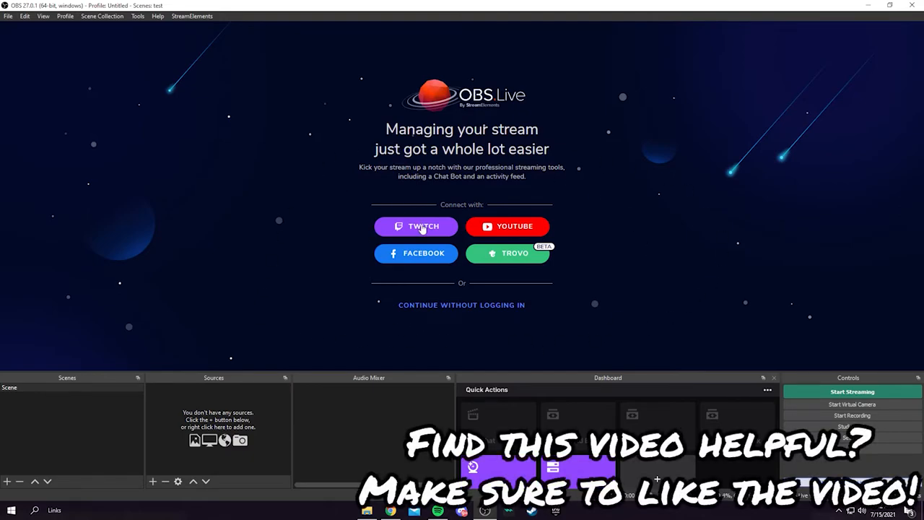
In OBS, connect the Twitch account to OBS.Live and get started by connecting the StreamElements chat bot.
click(423, 227)
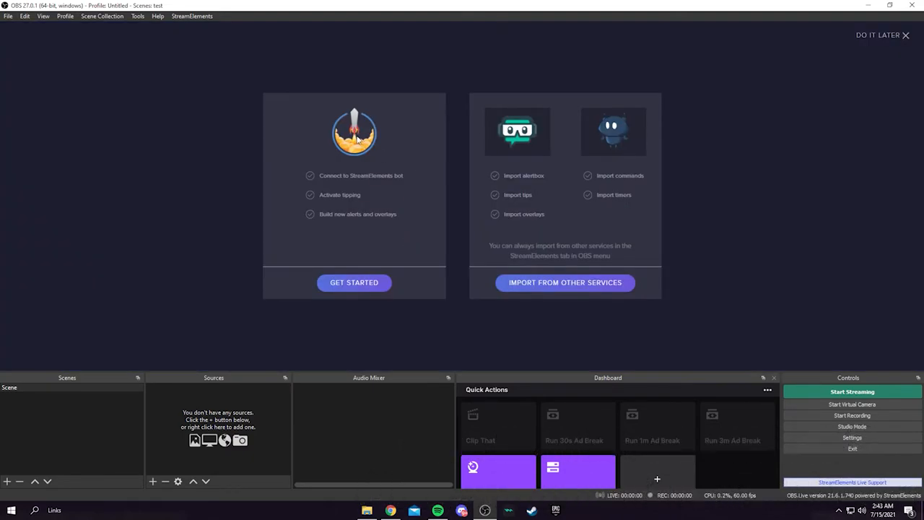
click(351, 282)
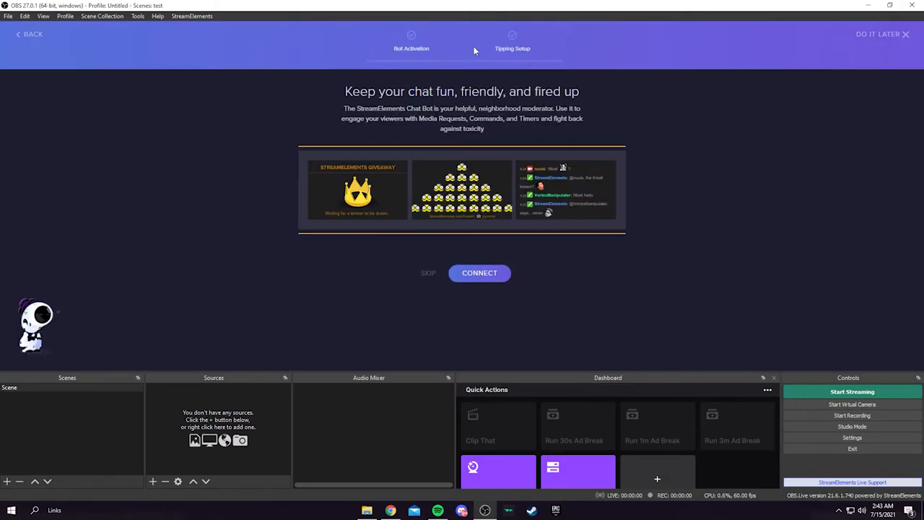
click(496, 274)
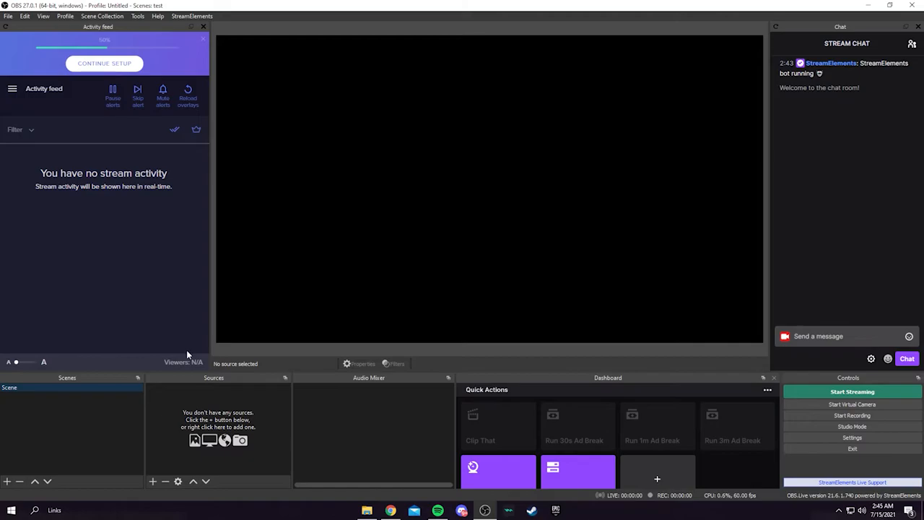
In the output settings, choose NVIDIA NVENC H.264 (new) as the streaming encoder.
click(844, 439)
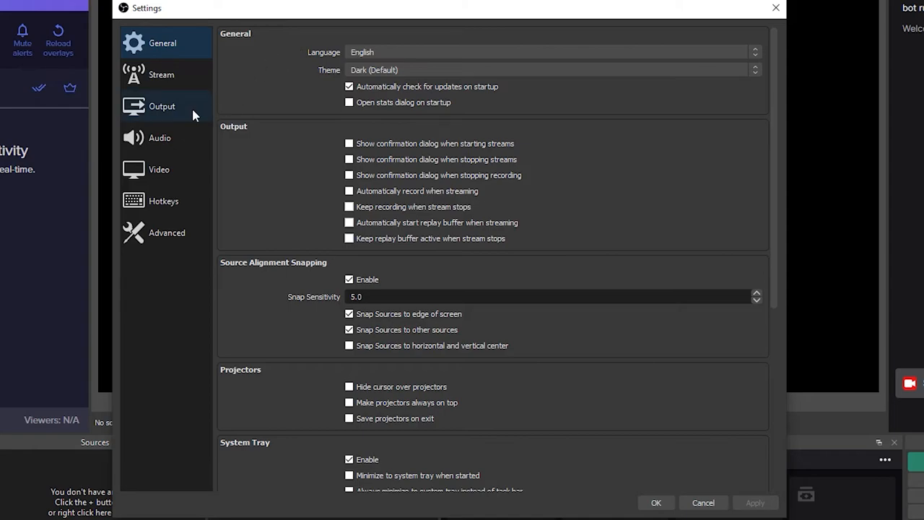
click(192, 115)
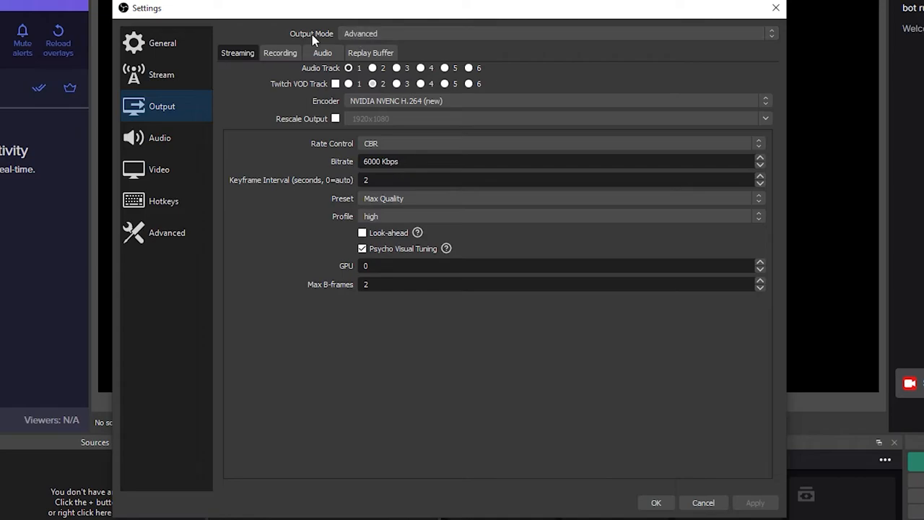
click(420, 100)
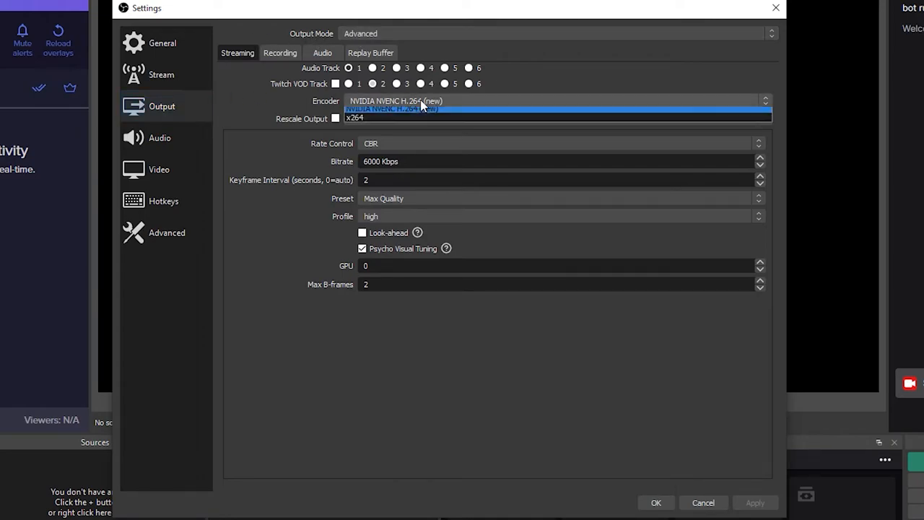
click(382, 113)
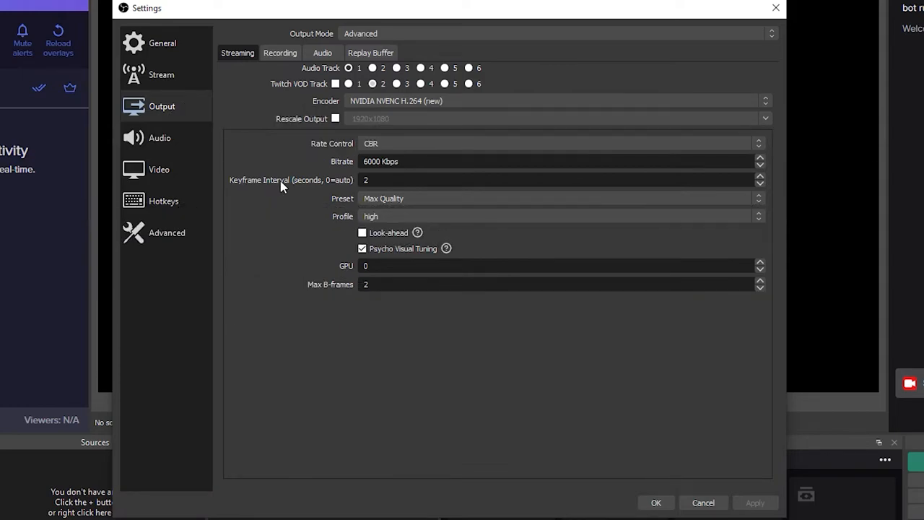
Set the streaming encoder's preset to Max Quality and its profile to high.
click(390, 198)
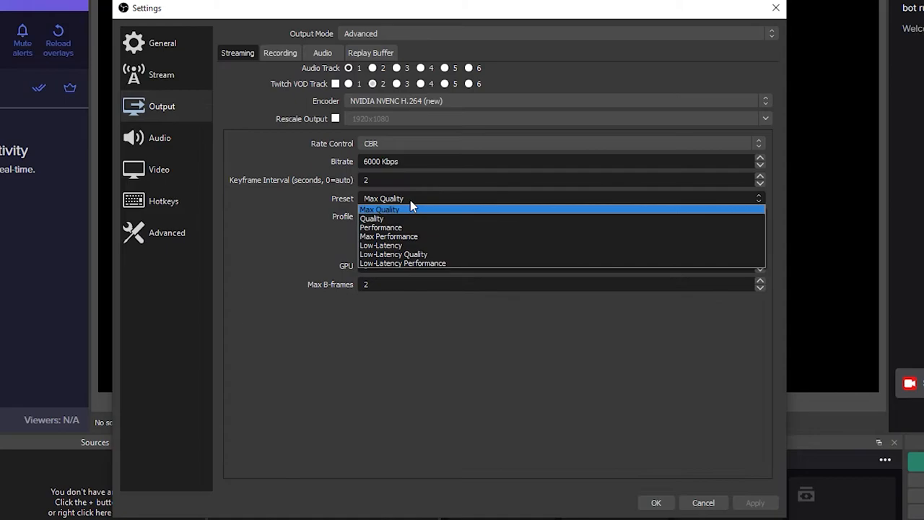
click(411, 201)
click(378, 215)
click(369, 227)
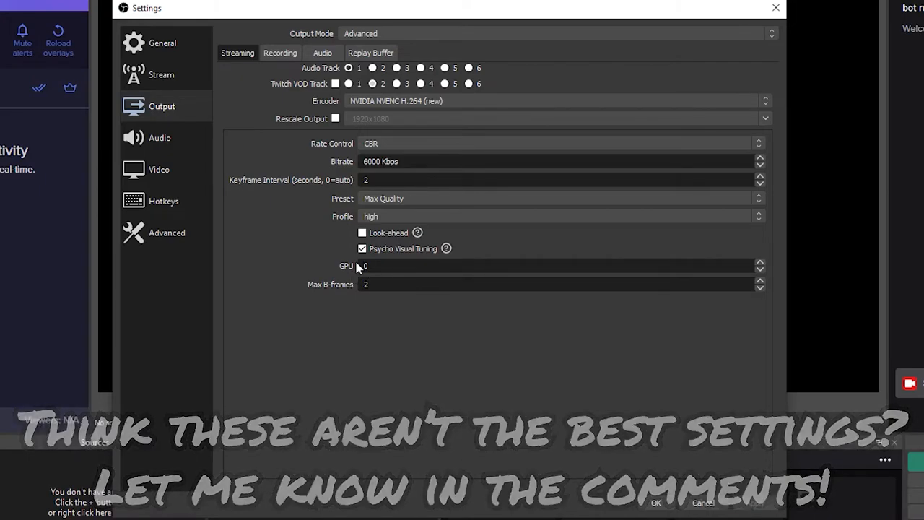
Review the recording and replay buffer output settings, and the video settings for output resolution and downscale filter.
click(280, 52)
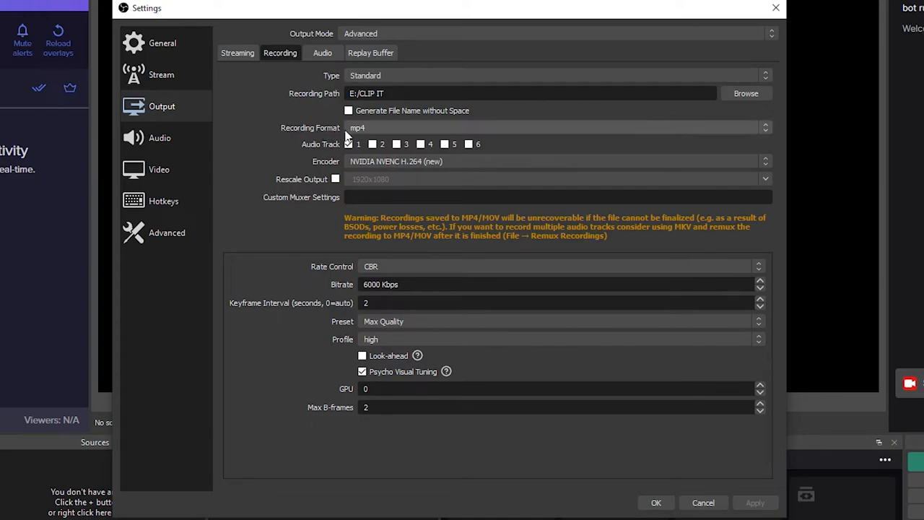
click(358, 54)
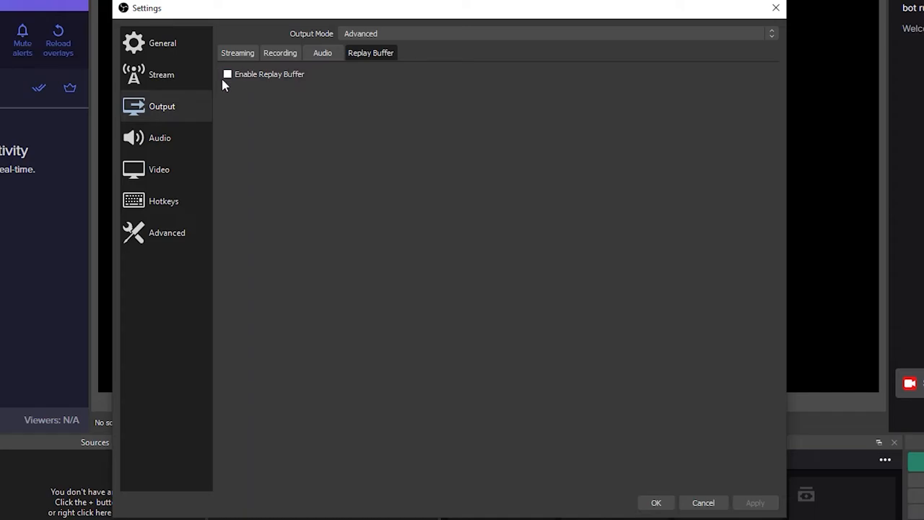
click(170, 171)
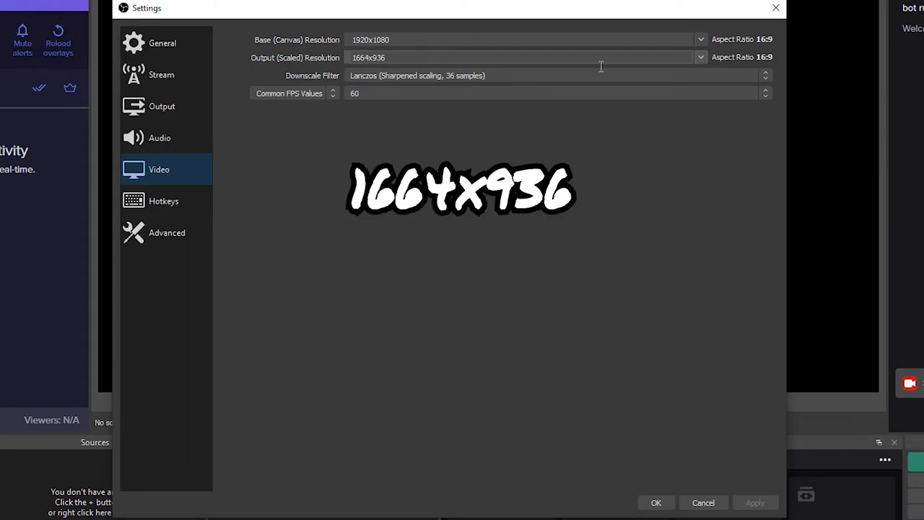
click(701, 58)
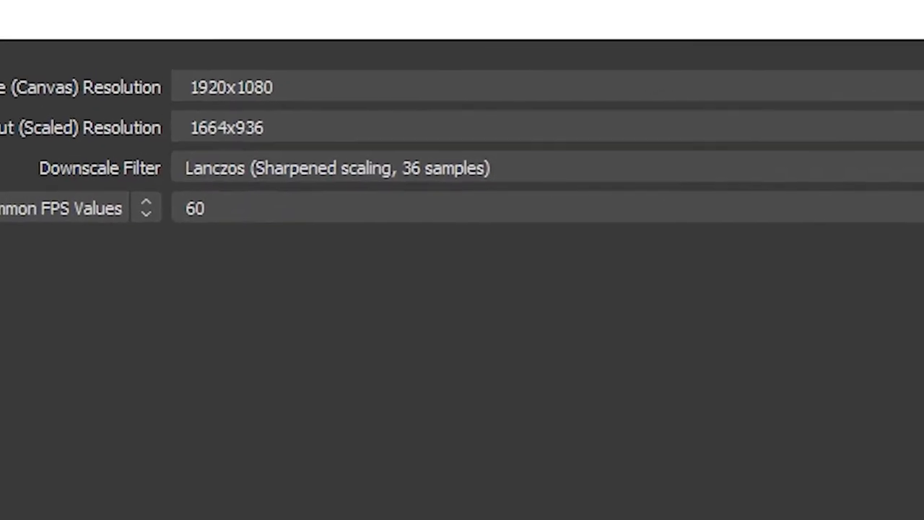
click(339, 167)
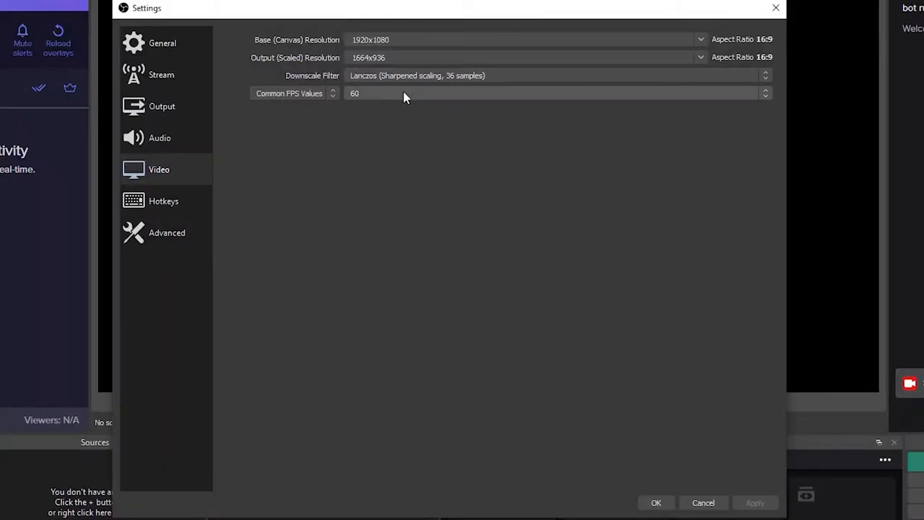
Set the process priority to Above Normal in the advanced settings and review the remaining advanced options.
click(189, 235)
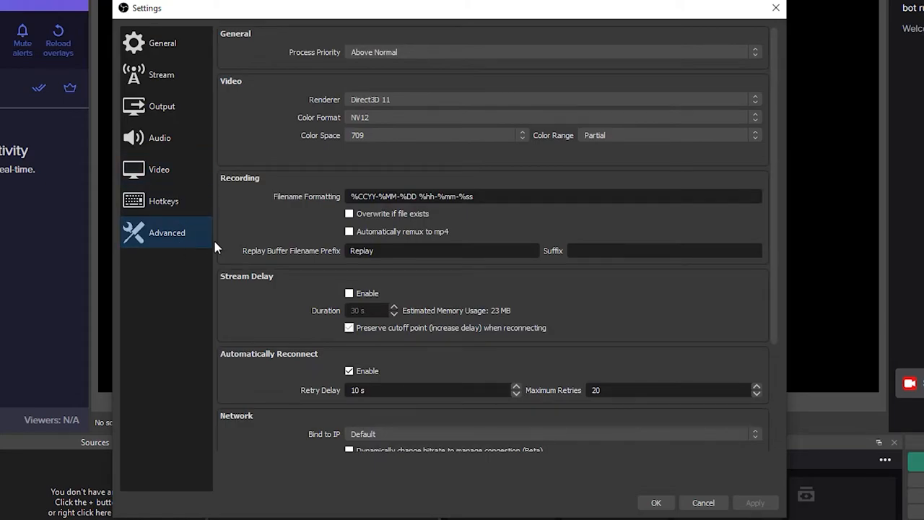
click(404, 56)
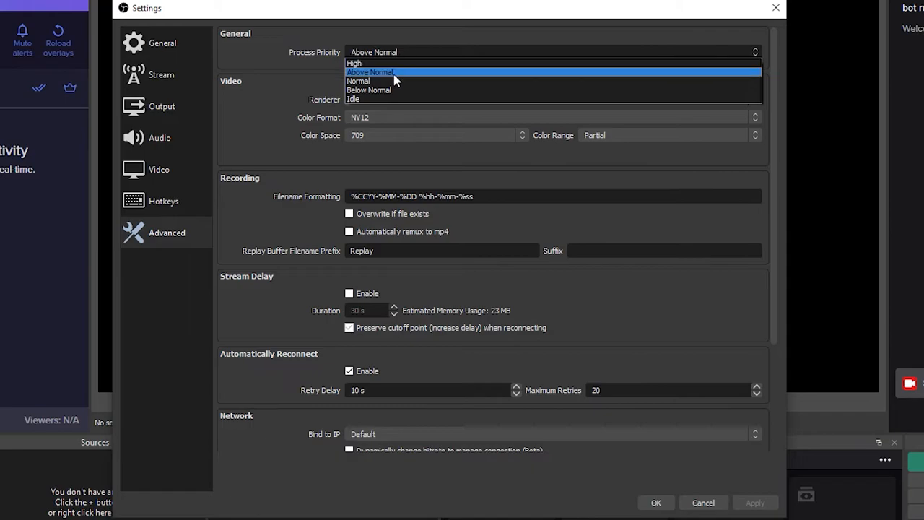
click(390, 72)
scroll(262, 154, down, 3)
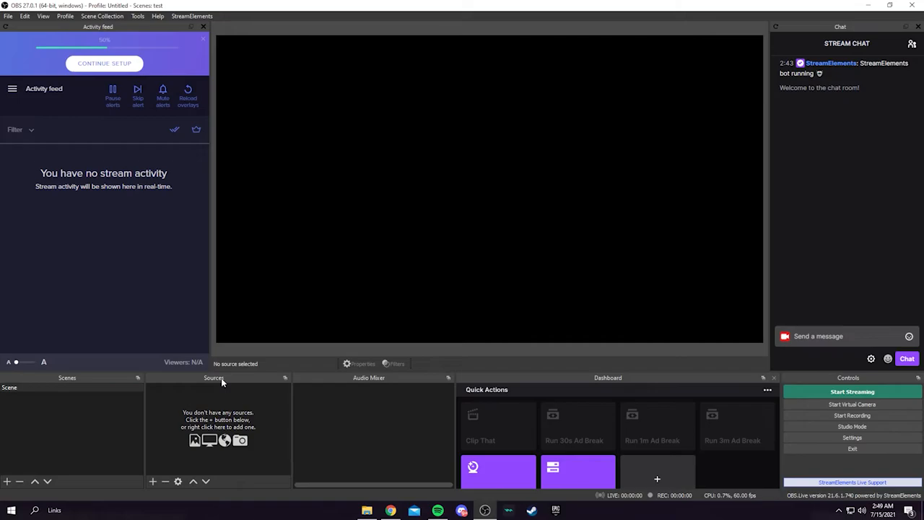
Add a new Display Capture source for Display 1 (Primary Monitor) with the automatic capture method.
click(153, 480)
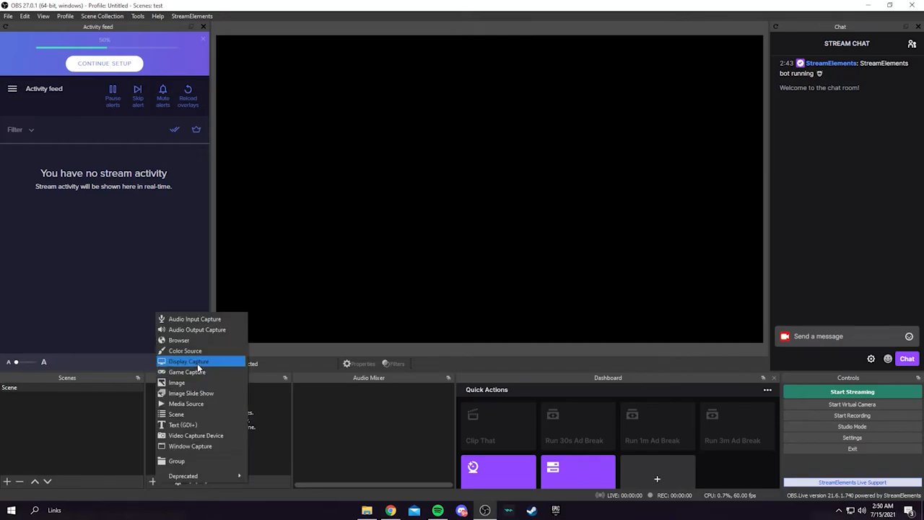
click(202, 361)
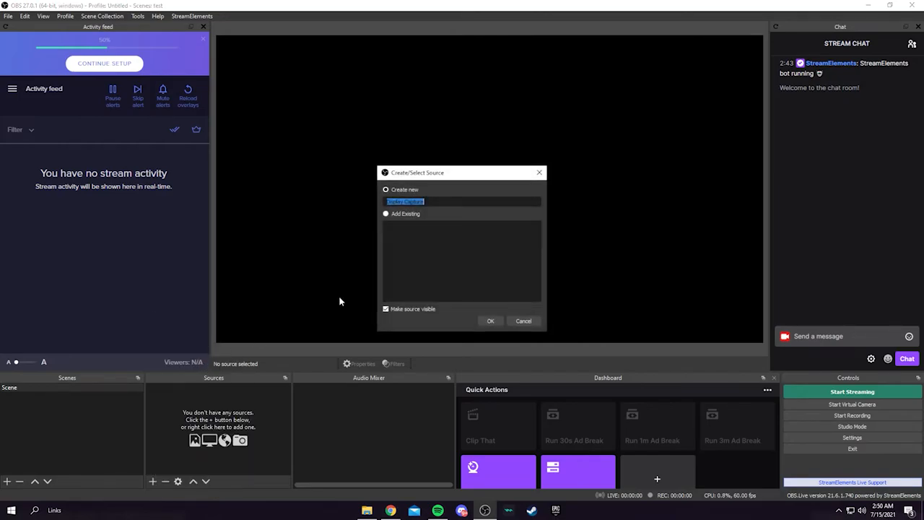
click(492, 321)
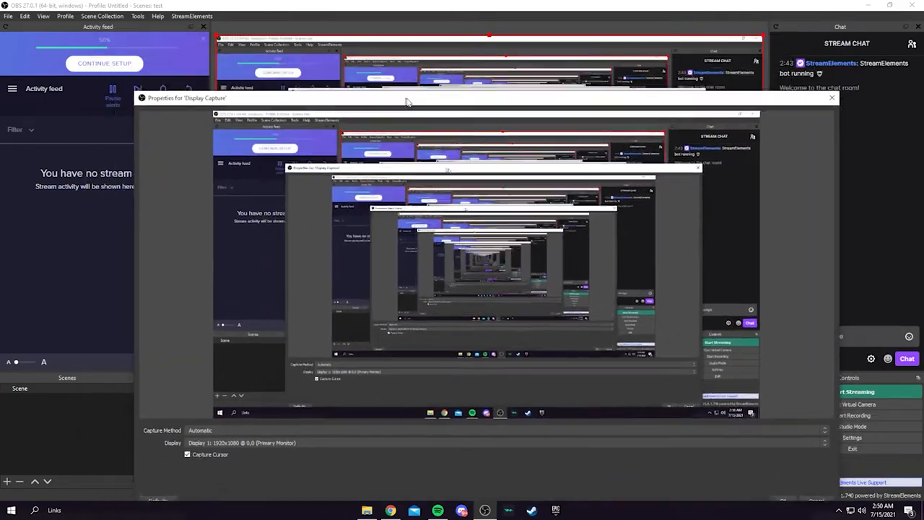
drag(406, 102, 375, 64)
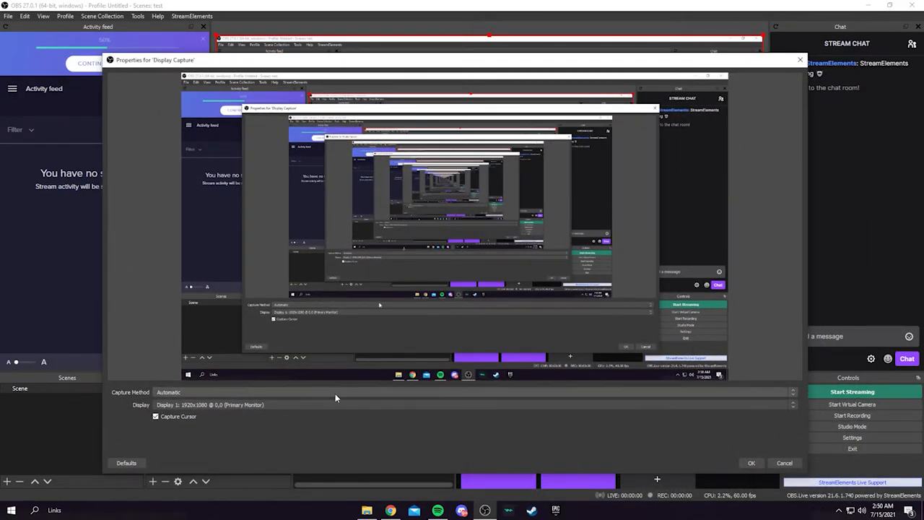
click(751, 462)
Add a new Game Capture source in the mode "Capture any fullscreen application".
click(155, 483)
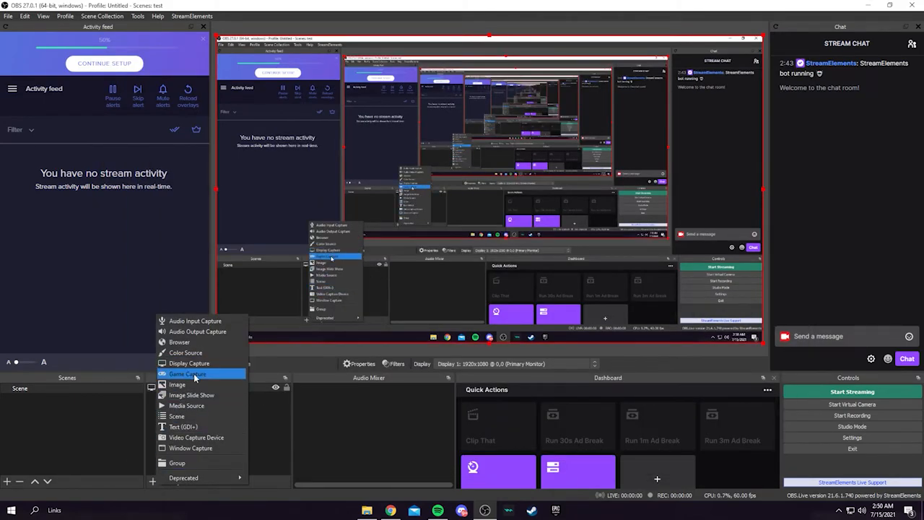
click(193, 374)
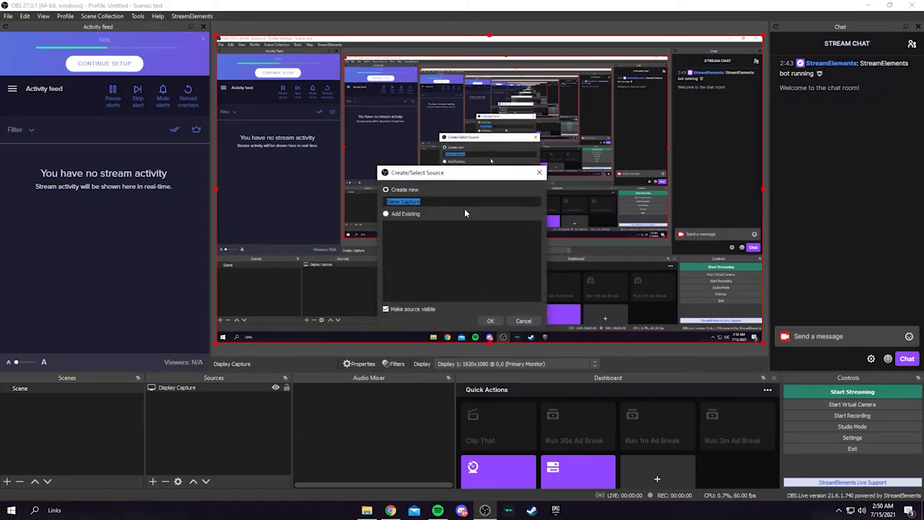
click(487, 319)
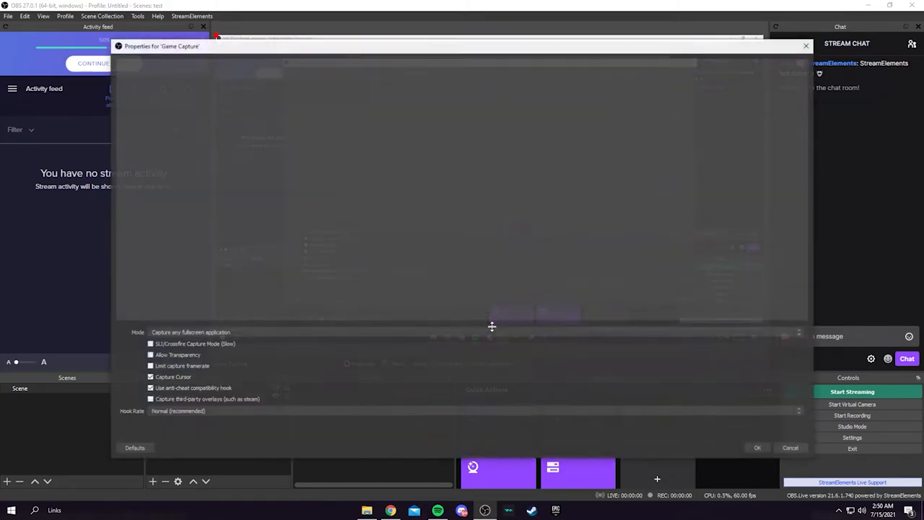
drag(480, 54, 427, 71)
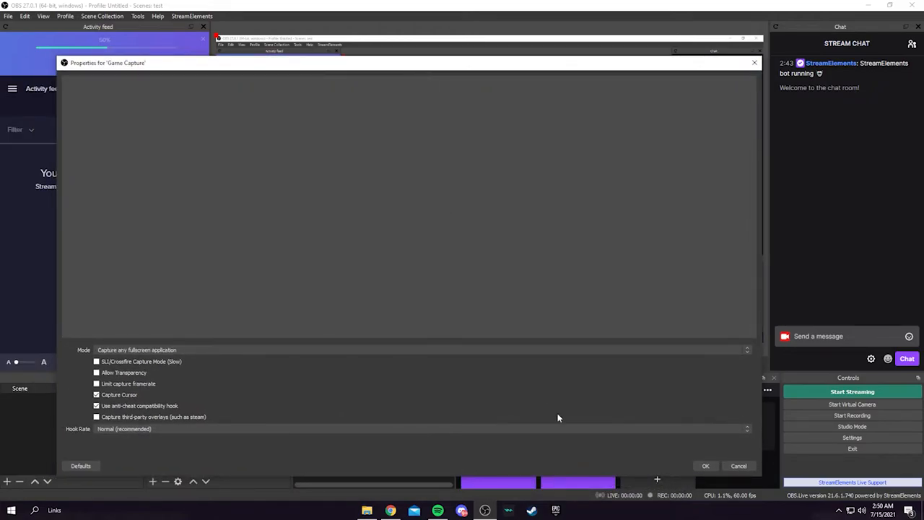
click(705, 467)
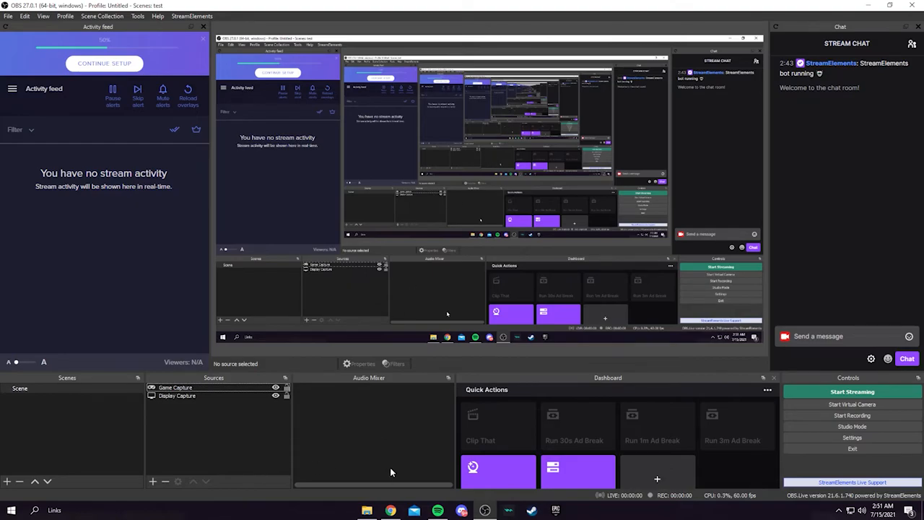
Switch to Chrome and go to the StreamElements dashboard at streamelements.com/dashboard.
click(391, 509)
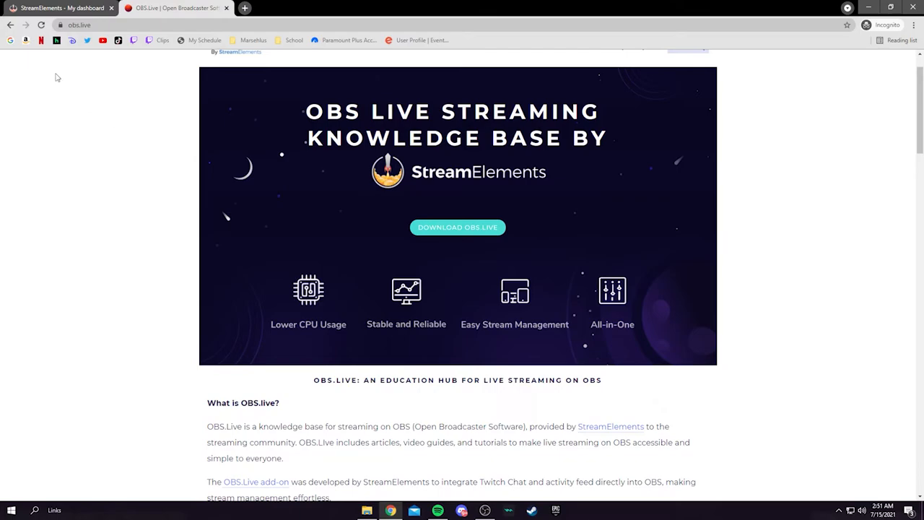
click(245, 8)
text(strea)
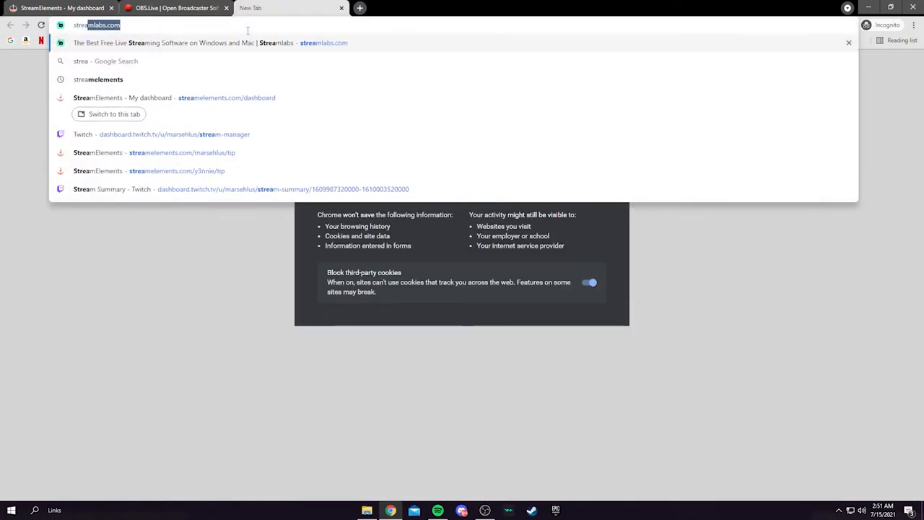
text(melements.com/dashboard)
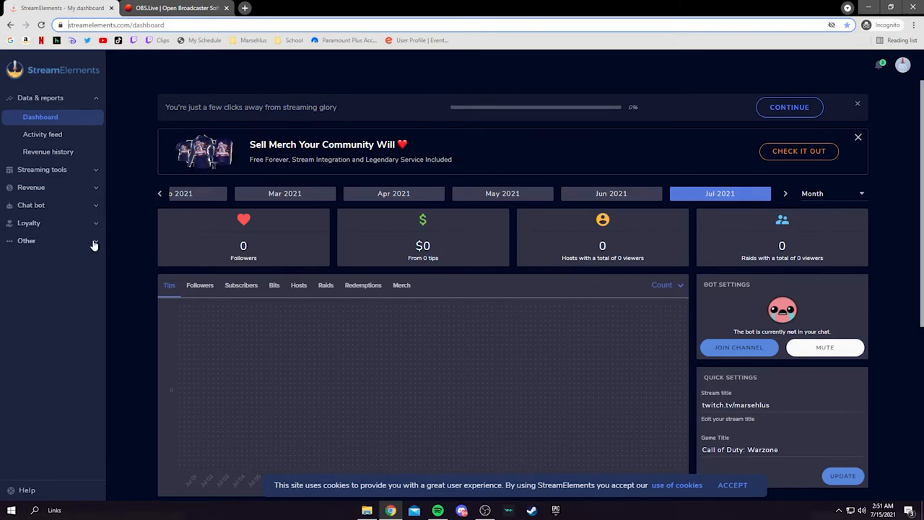
Create a new StreamElements overlay at 1080p resolution and name it Alerts.
click(97, 169)
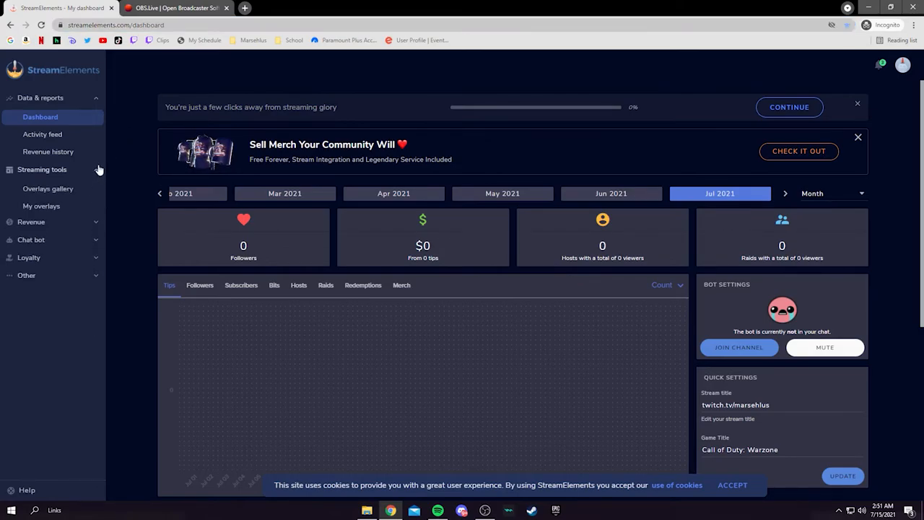
click(81, 207)
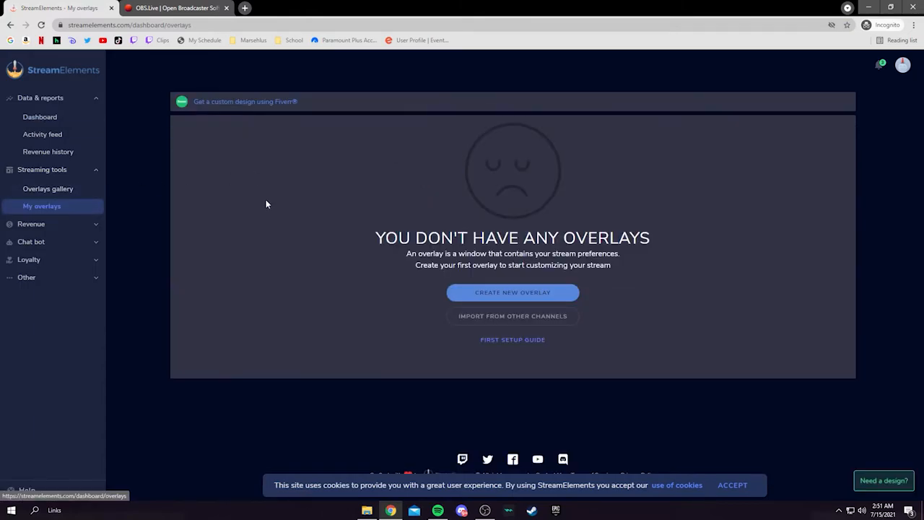
click(532, 297)
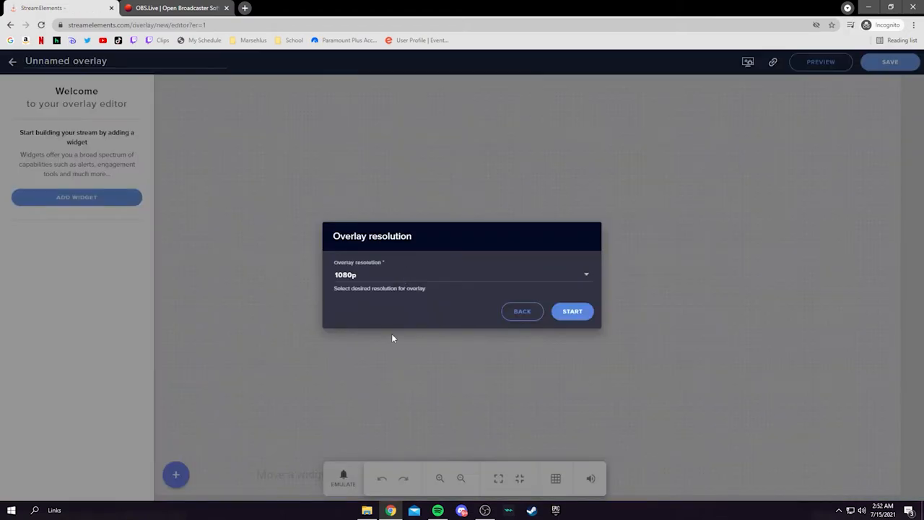
click(571, 311)
text(Alerts)
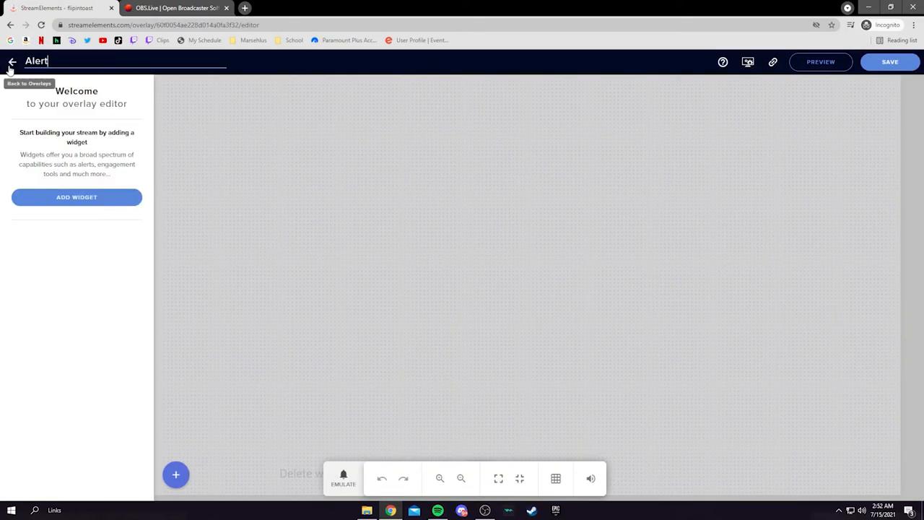
Add an alert widget from the Alerts category to the empty overlay.
click(77, 197)
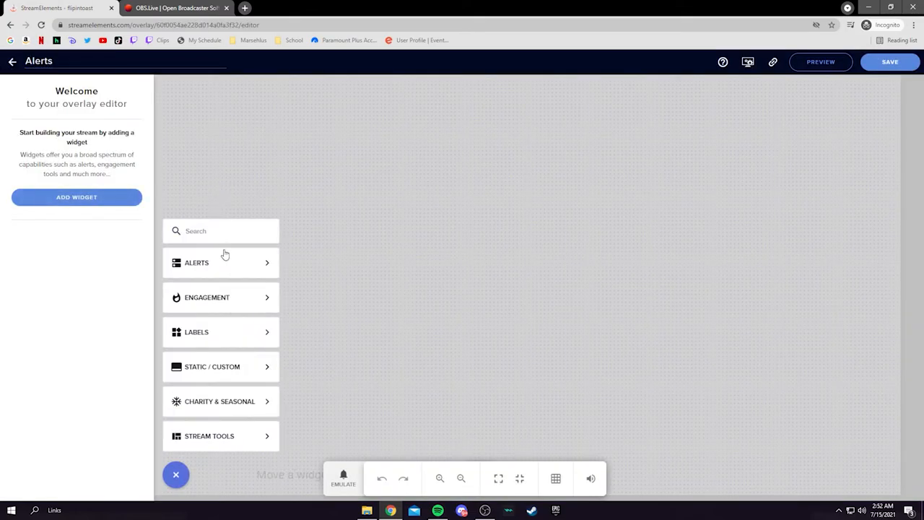
mouse_move(227, 264)
click(343, 270)
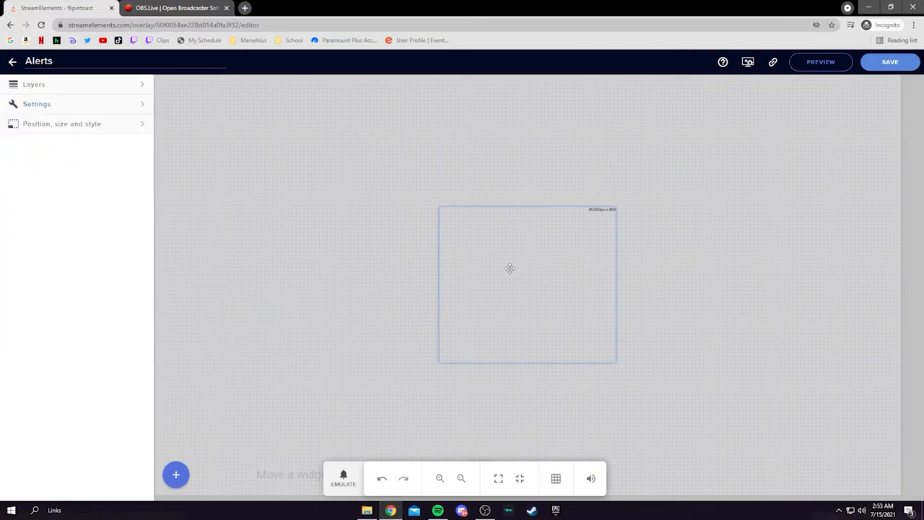
Center the alert widget on the canvas and set its top position to 0.
drag(534, 283, 484, 250)
click(73, 336)
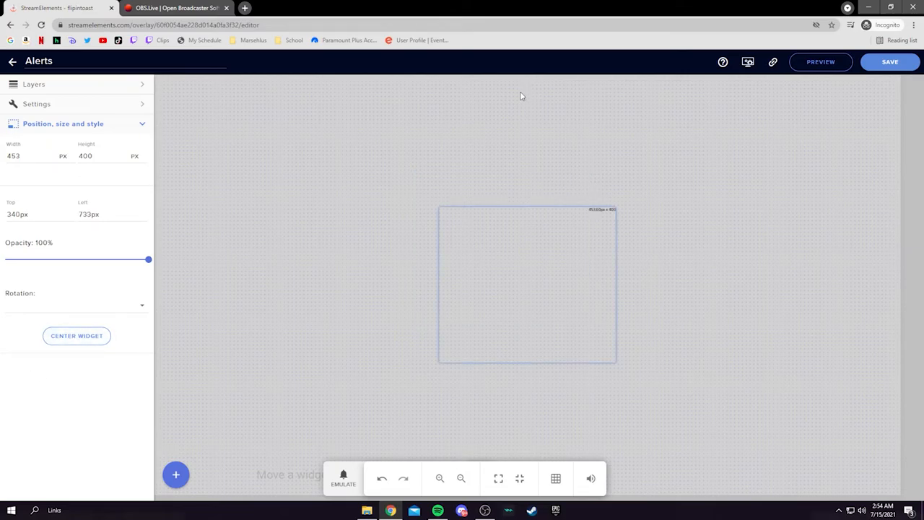
drag(45, 215, 3, 216)
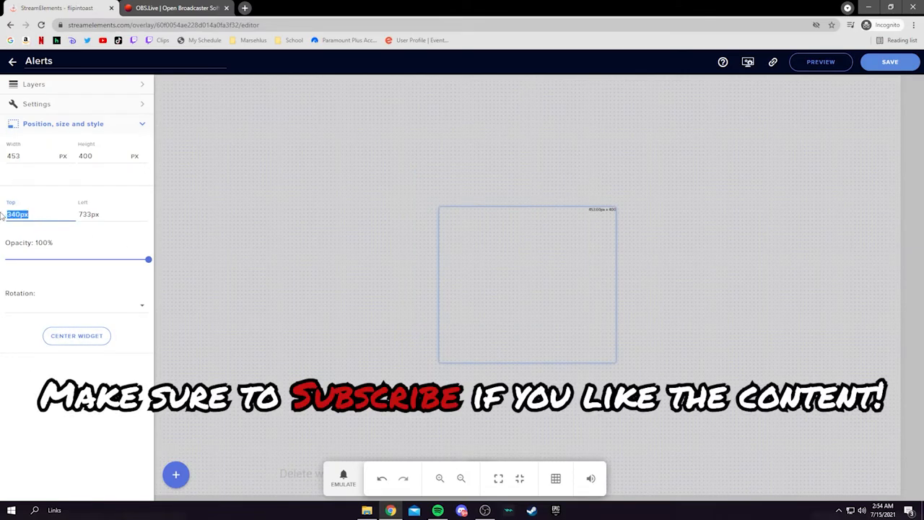
text(0)
click(137, 124)
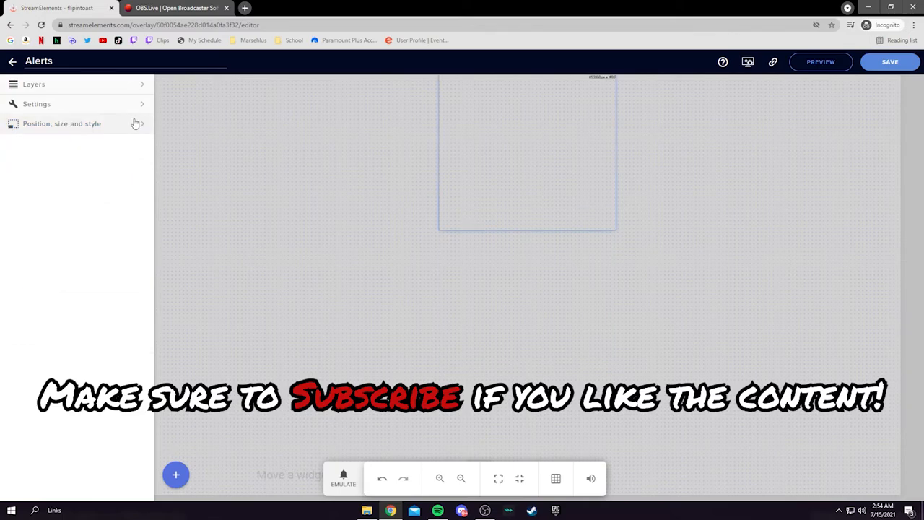
Open the follower alert's advanced settings and review its image, sound, layout and message options.
click(126, 108)
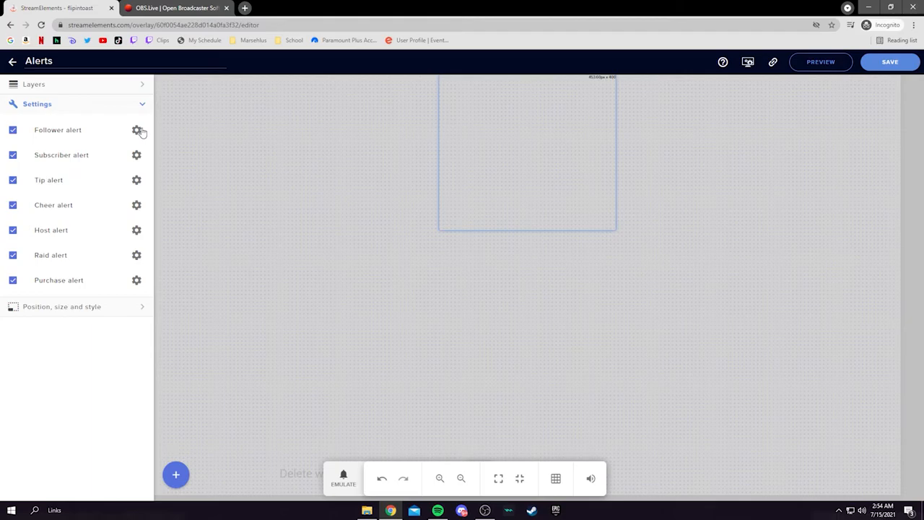
click(139, 131)
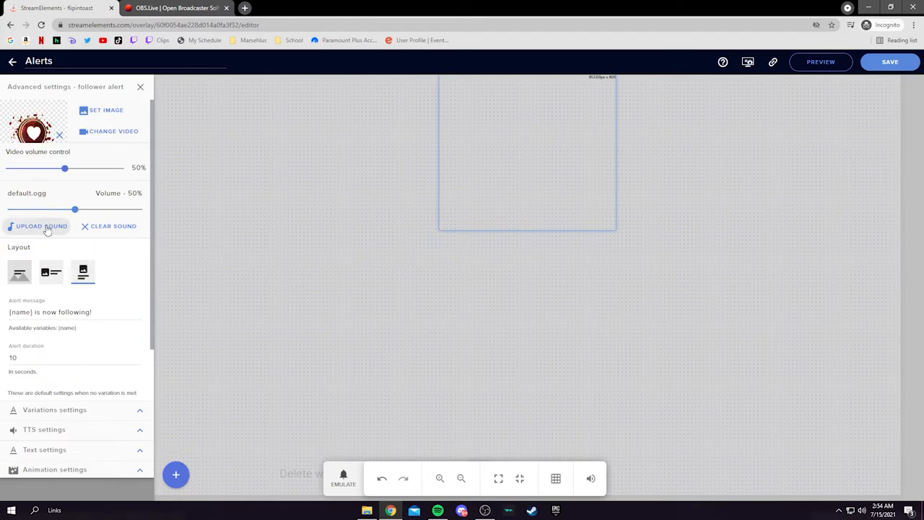
scroll(46, 227, down, 1)
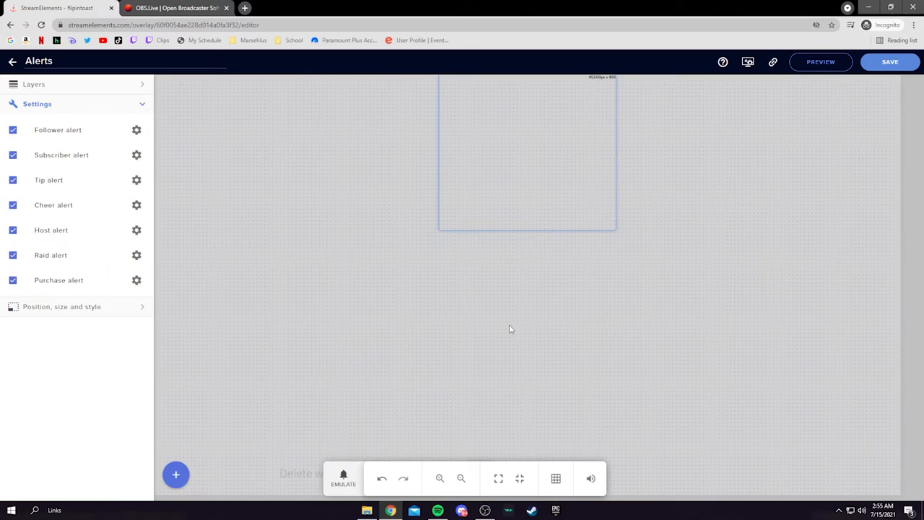
Emulate a follower event to preview the follower alert on the overlay canvas.
click(344, 479)
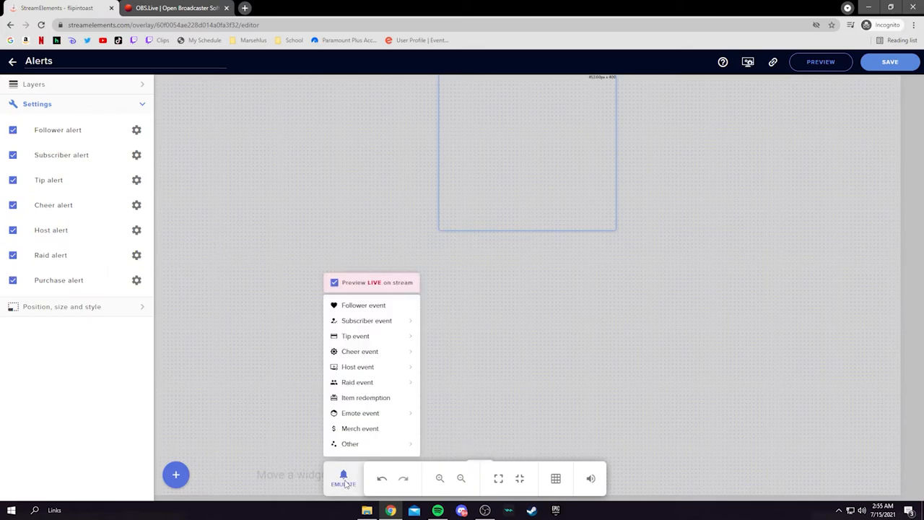
click(366, 310)
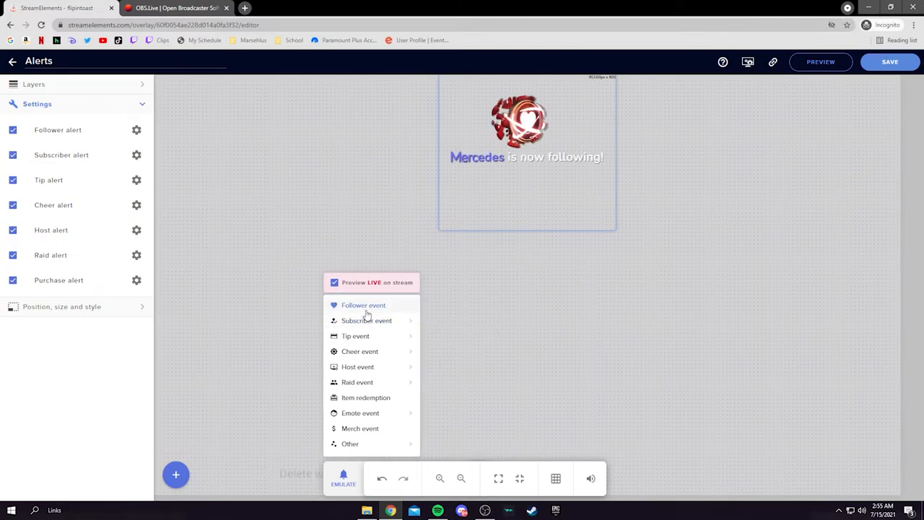
mouse_move(368, 343)
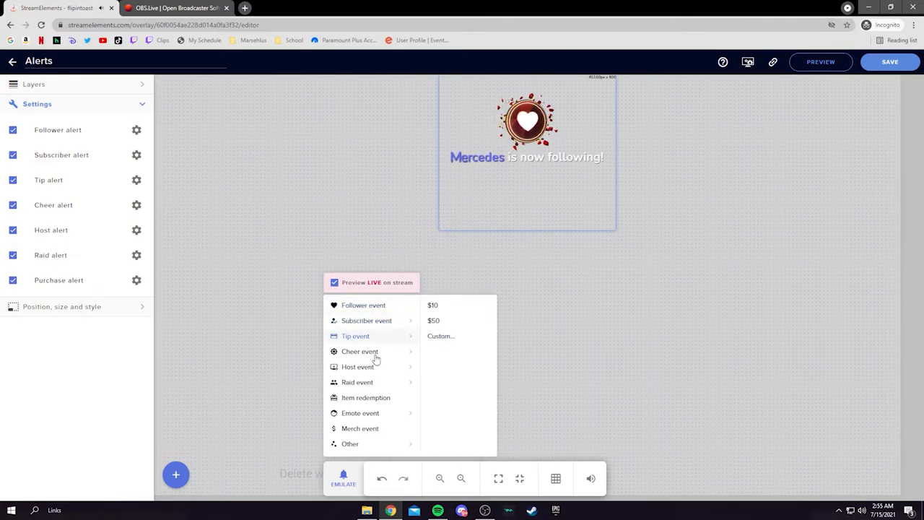
click(433, 250)
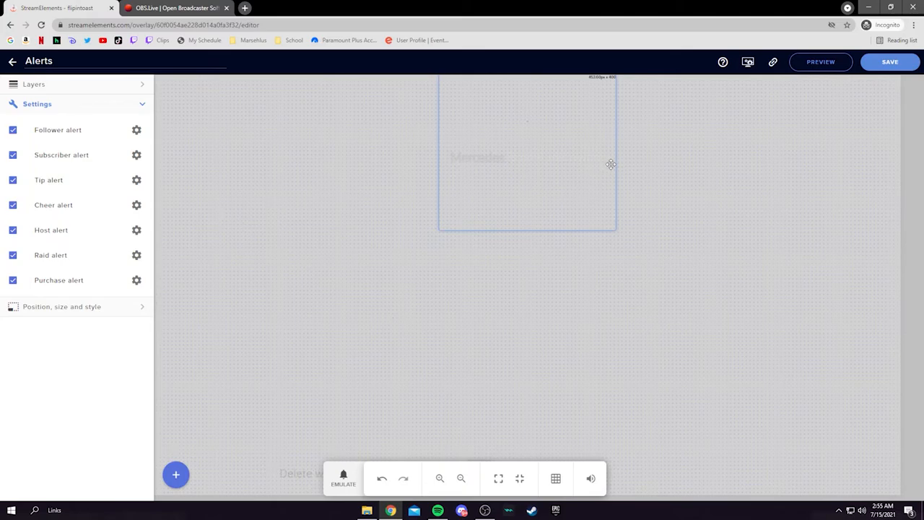
Save the Alerts overlay and copy its URL to the clipboard.
click(909, 64)
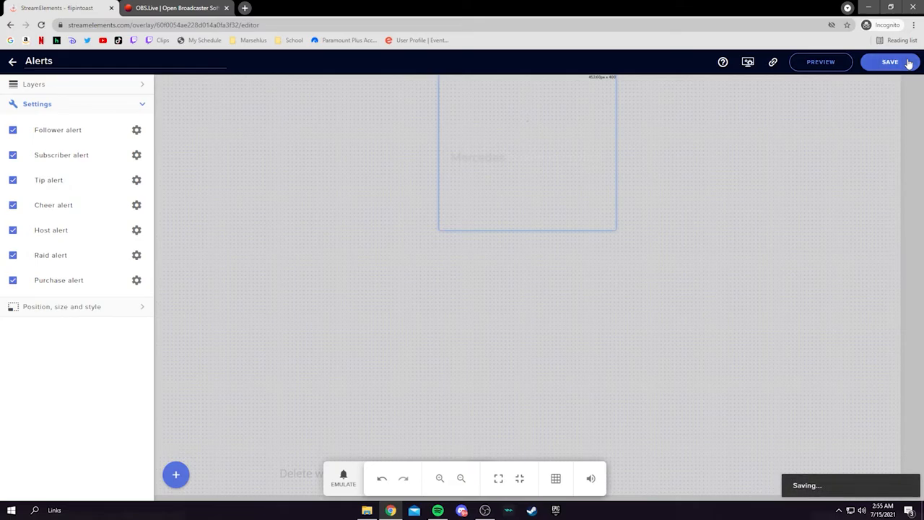
click(774, 63)
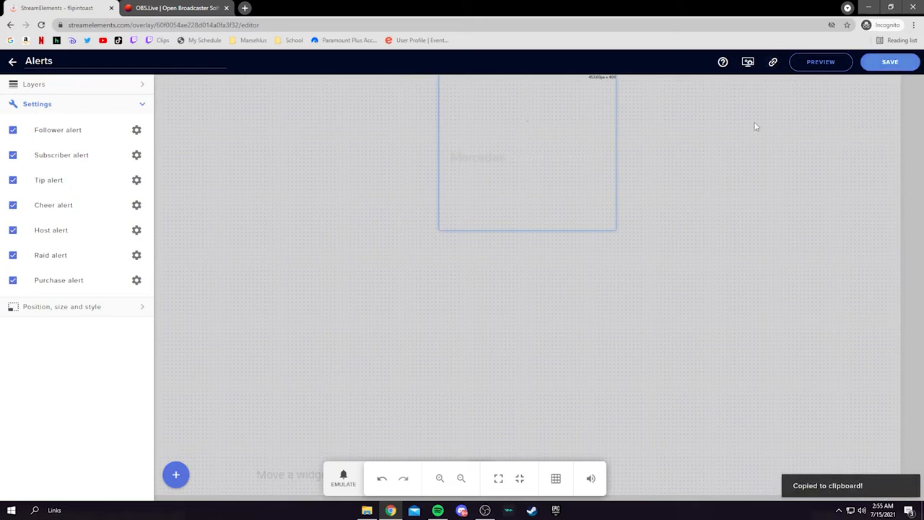
Switch to OBS and create a new Browser source named Alerts.
click(488, 510)
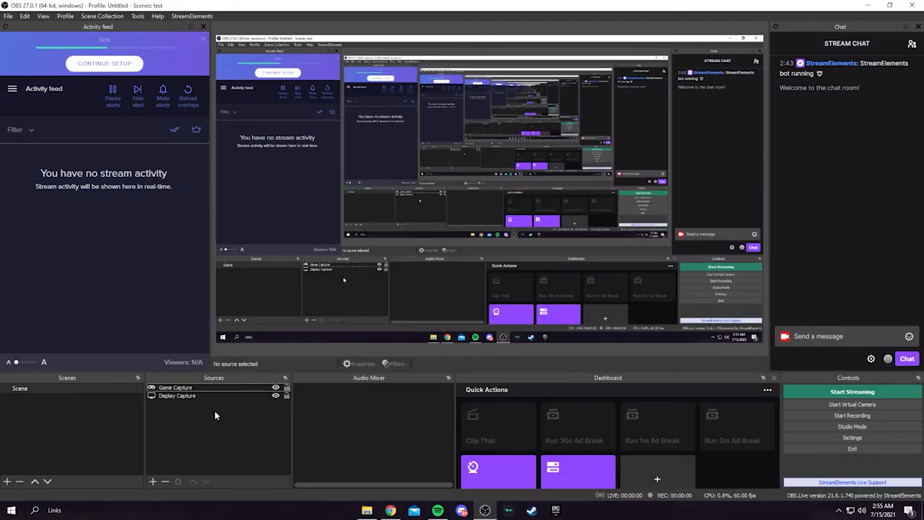
click(153, 481)
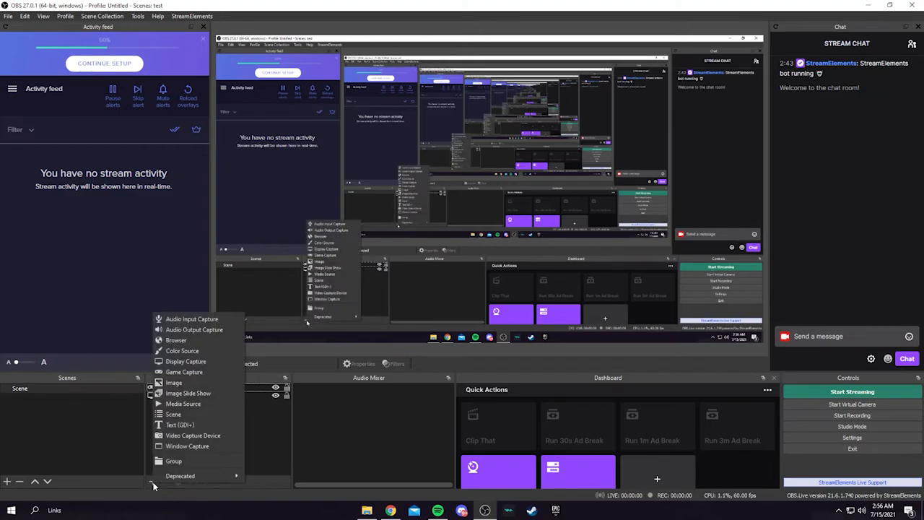
click(201, 340)
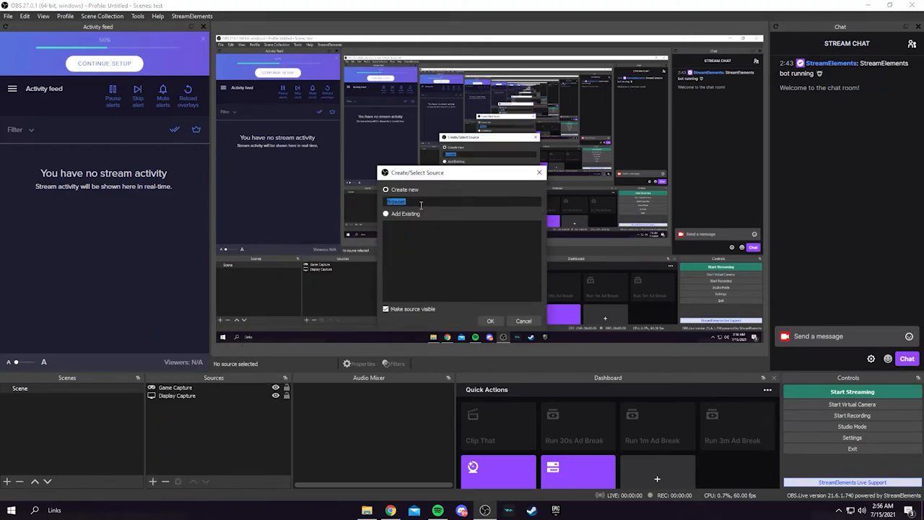
text(Alerts)
click(490, 320)
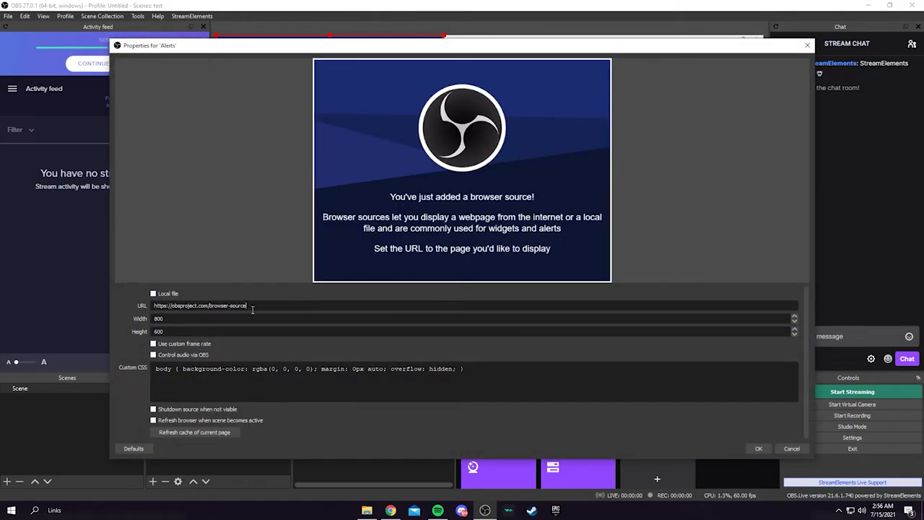
Paste the private overlay URL into the browser source and set its width to 1920 and height to 1080.
triple_click(149, 308)
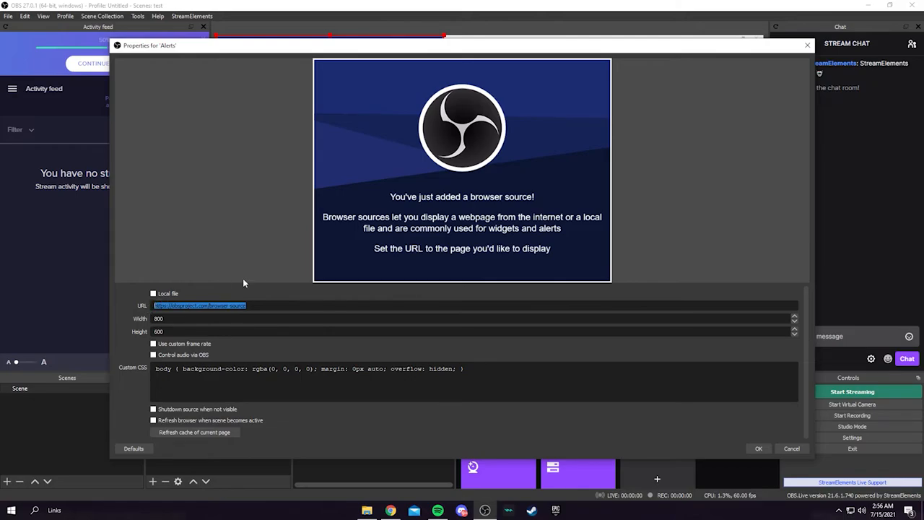
key(ctrl+v)
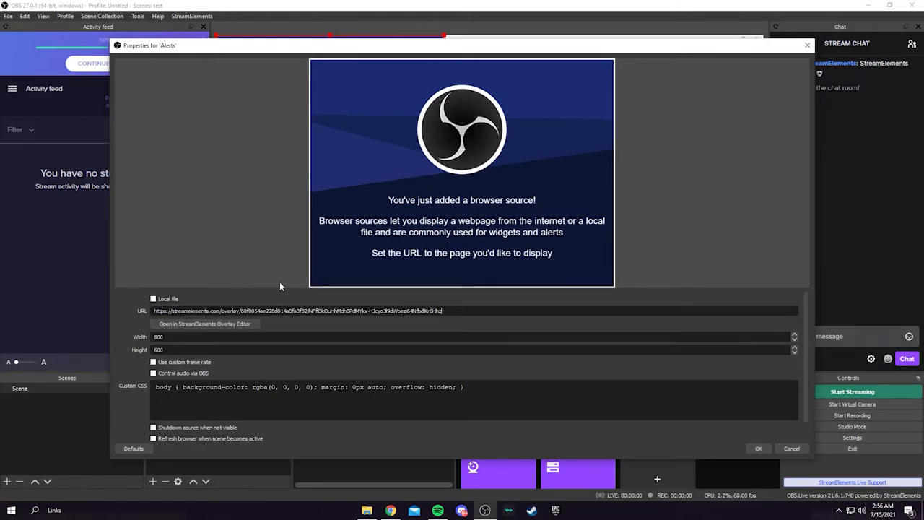
drag(171, 338, 139, 342)
text(80)
key(Tab)
key(Tab)
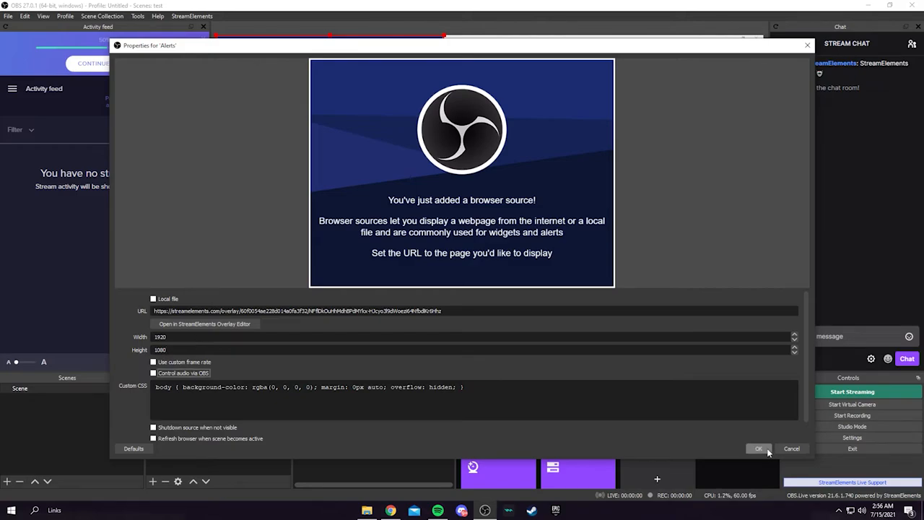
click(767, 450)
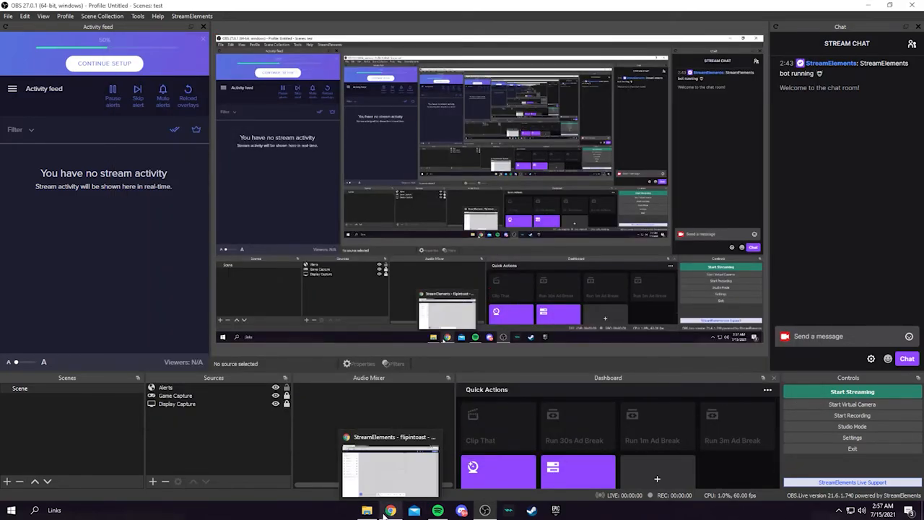
Switch to the StreamElements editor in Chrome, emulate a follower event live on stream, and return to OBS to check the alert.
click(384, 514)
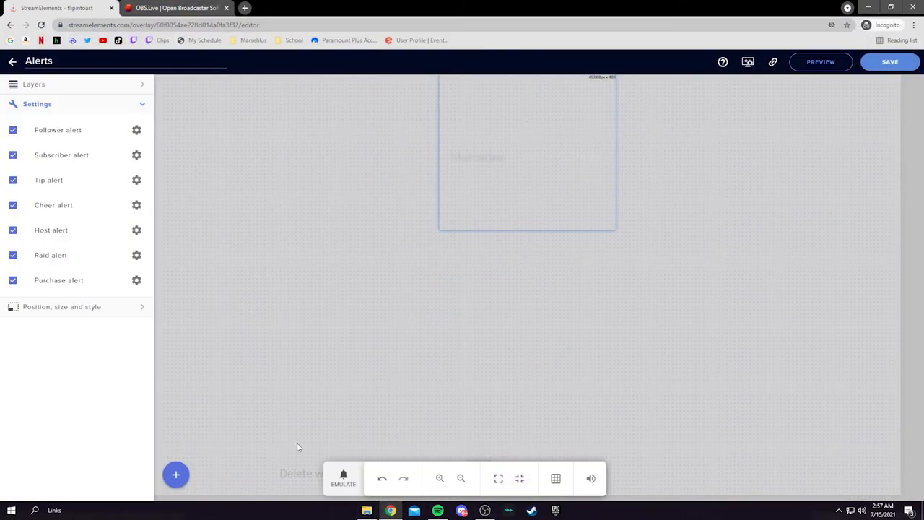
click(342, 478)
mouse_move(336, 332)
click(352, 309)
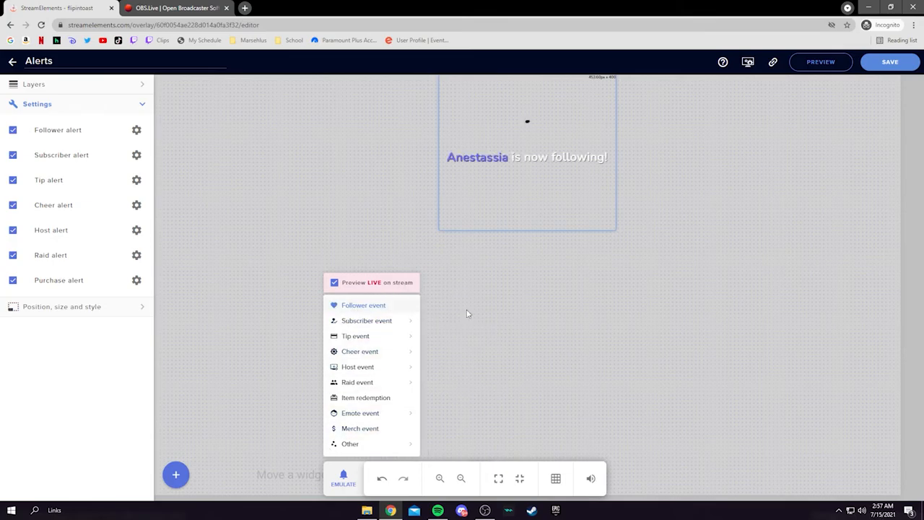
click(485, 510)
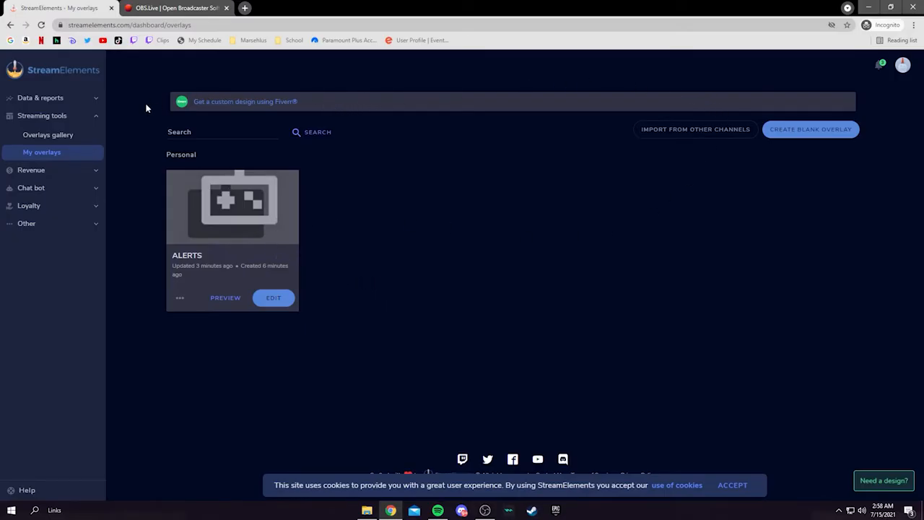
right_click(173, 355)
click(412, 320)
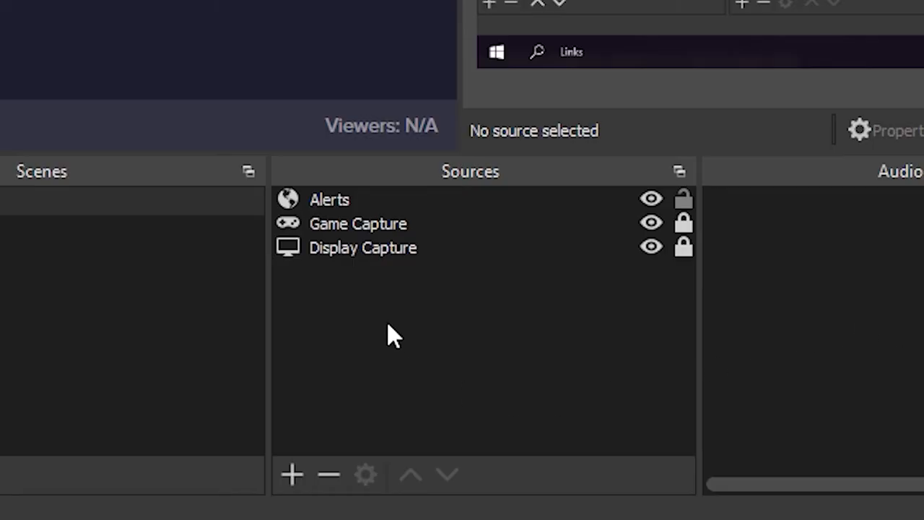
Add a Video Capture Device source using the Logitech HD Webcam C270 and review the webcam's advanced image settings.
click(294, 473)
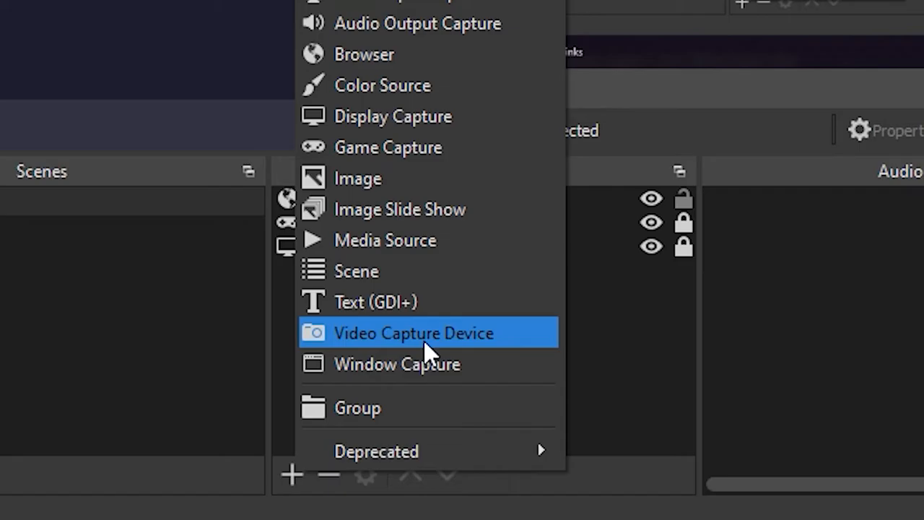
click(423, 340)
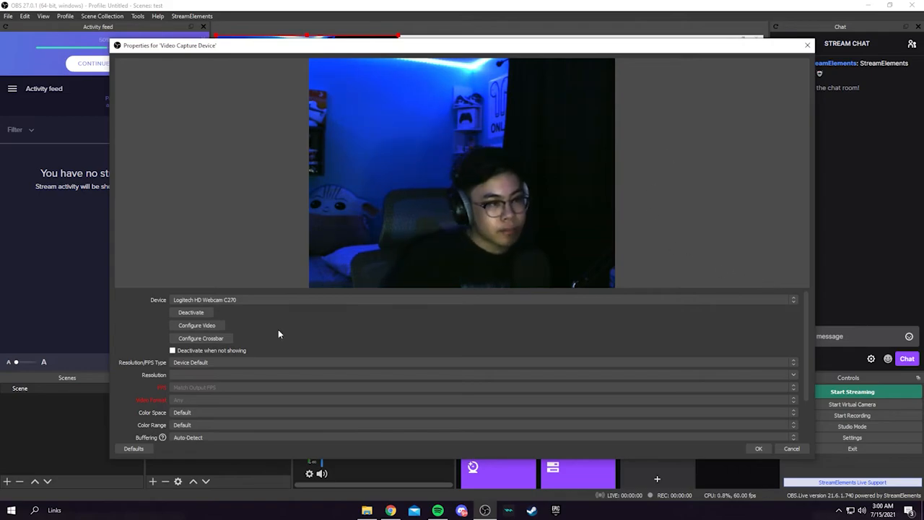
click(211, 325)
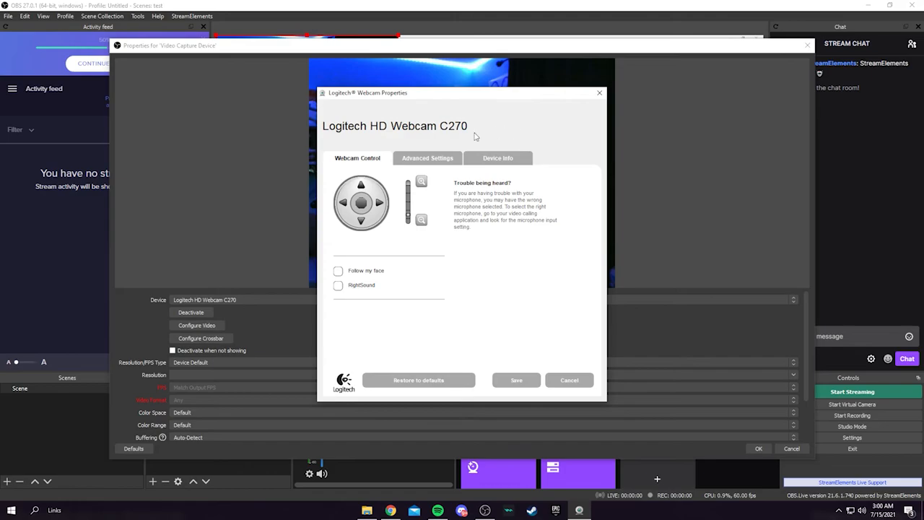
click(438, 160)
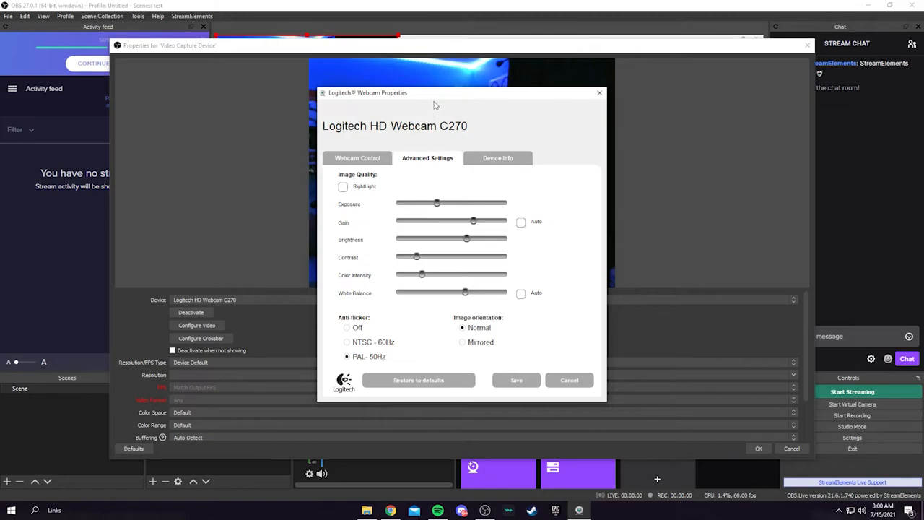
drag(436, 97, 696, 76)
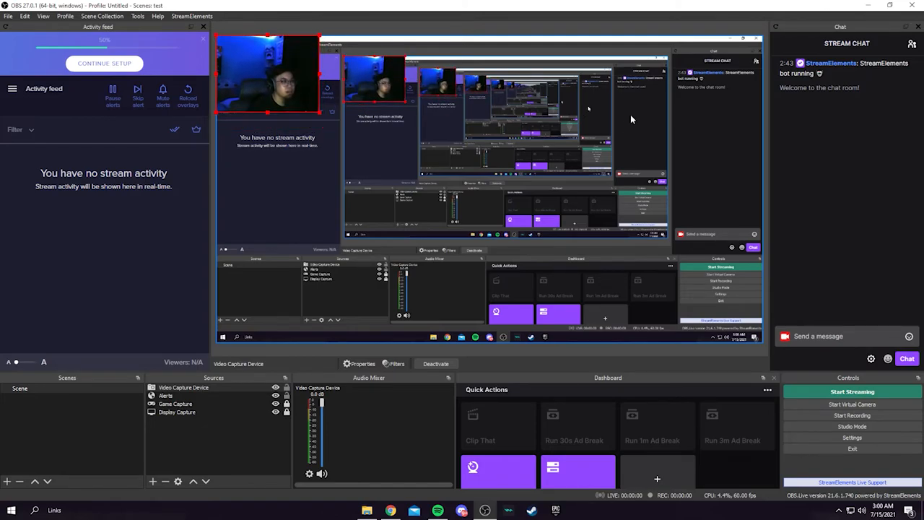
Reposition the webcam source in the preview and crop off part of its upper edge.
click(657, 31)
drag(267, 74, 268, 101)
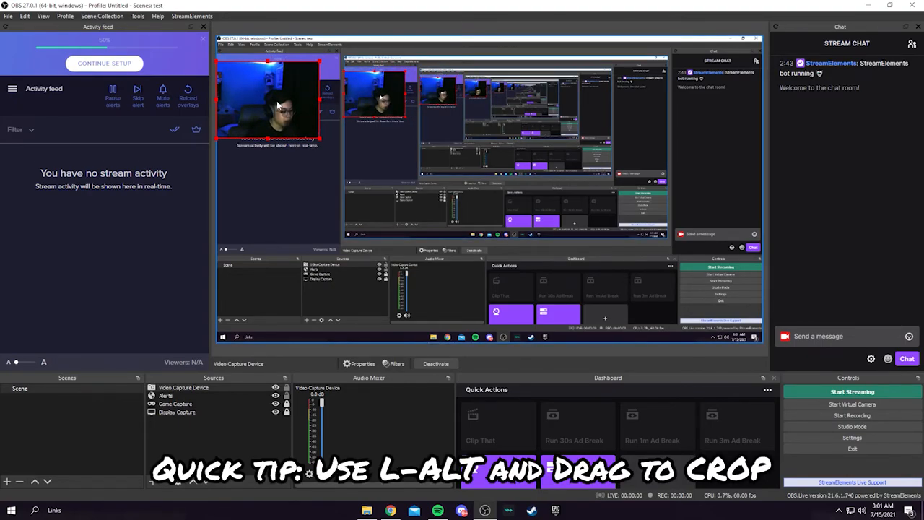
drag(269, 64, 267, 72)
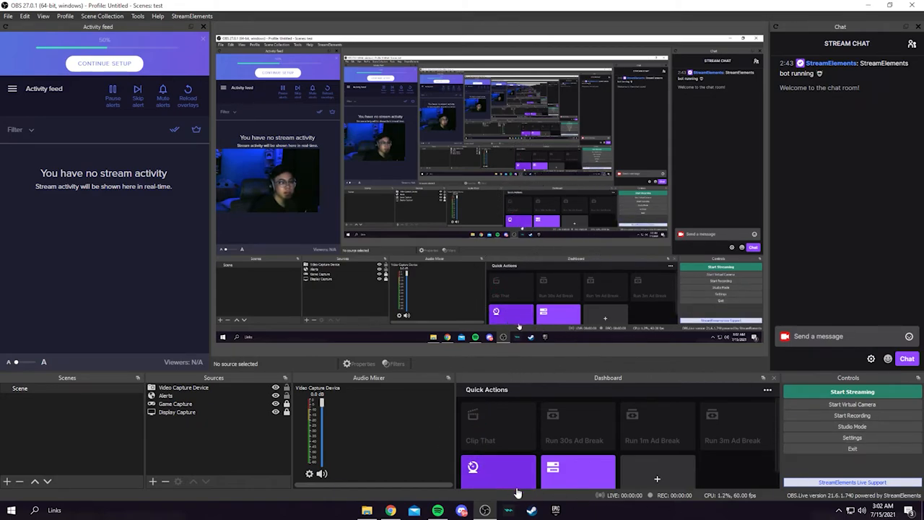
Open the Custom Browser Docks settings.
click(44, 16)
mouse_move(62, 43)
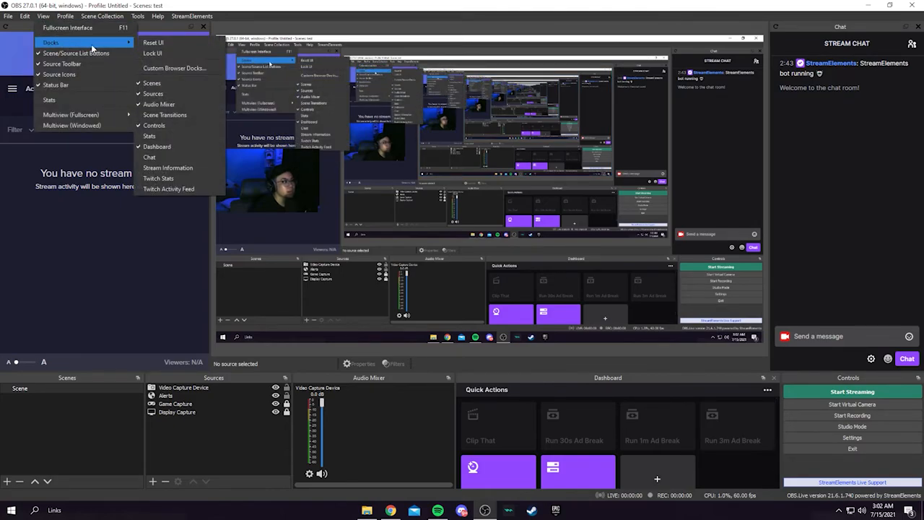
click(182, 69)
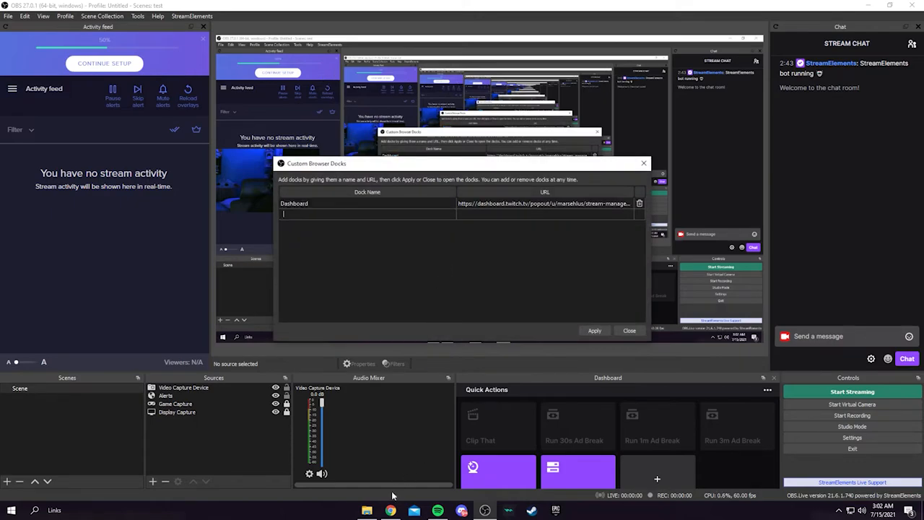
Switch to Chrome, go to the Stream Manager in Twitch's Creator Dashboard, and pop out Quick Actions.
click(390, 510)
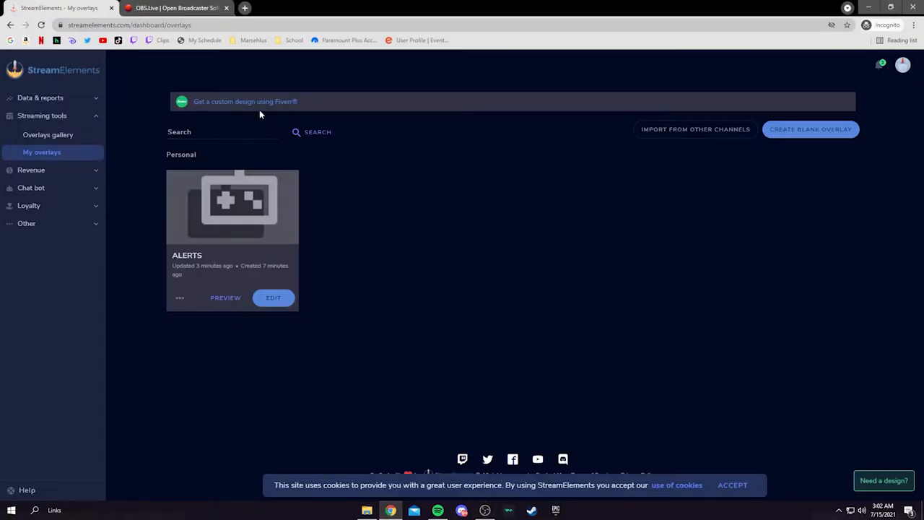
click(243, 9)
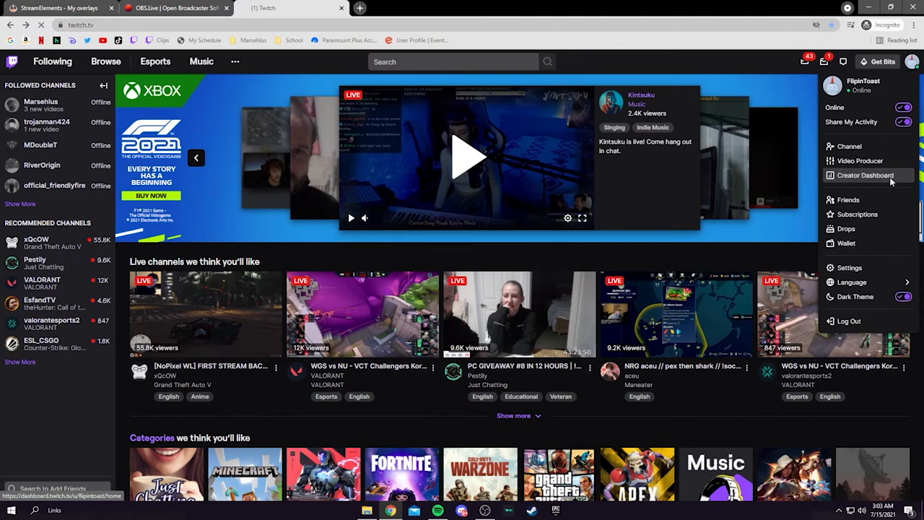
click(891, 181)
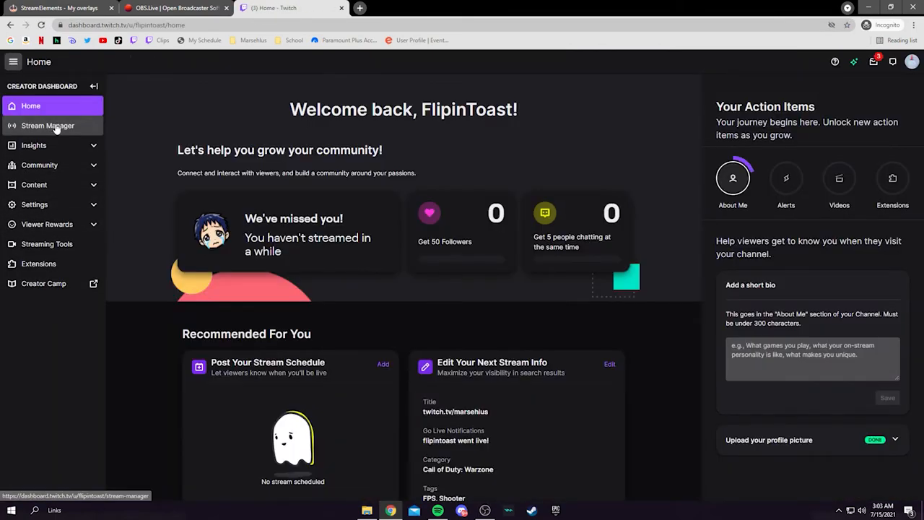
click(56, 128)
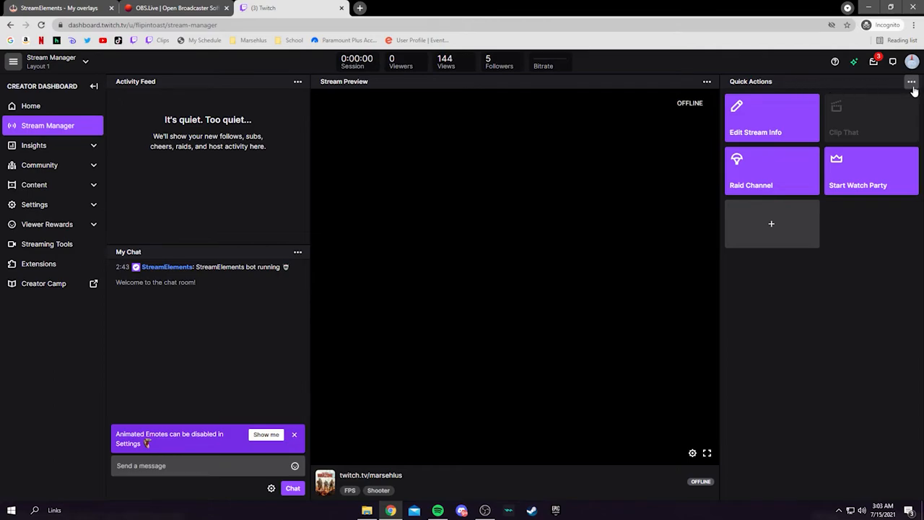
click(911, 82)
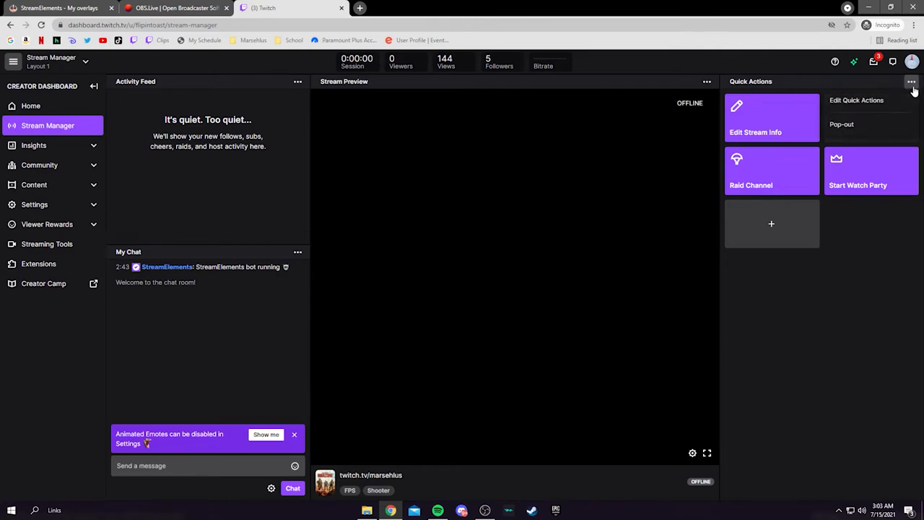
click(855, 128)
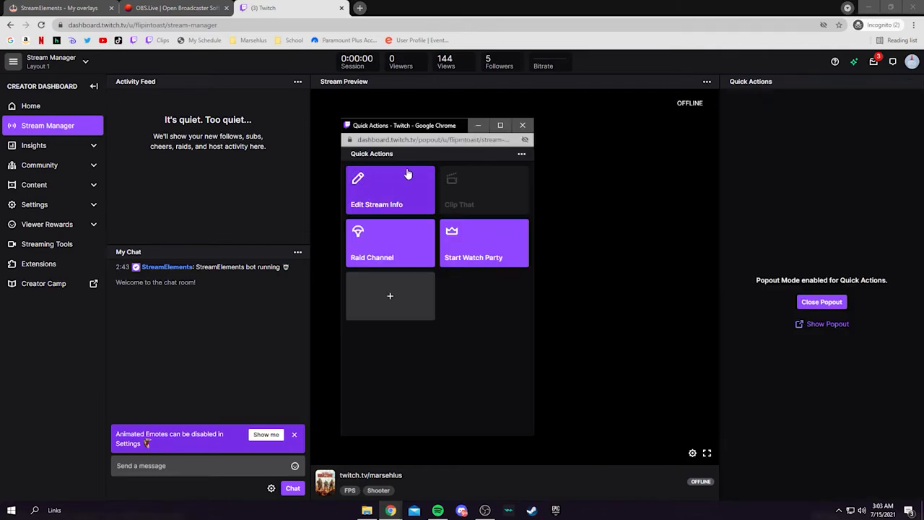
Examine the list of quick actions that can be added in the Quick Actions pop-out.
click(400, 290)
scroll(442, 296, down, 10)
scroll(442, 296, down, 3)
scroll(426, 297, up, 3)
scroll(433, 274, down, 3)
scroll(440, 245, up, 4)
scroll(437, 245, down, 12)
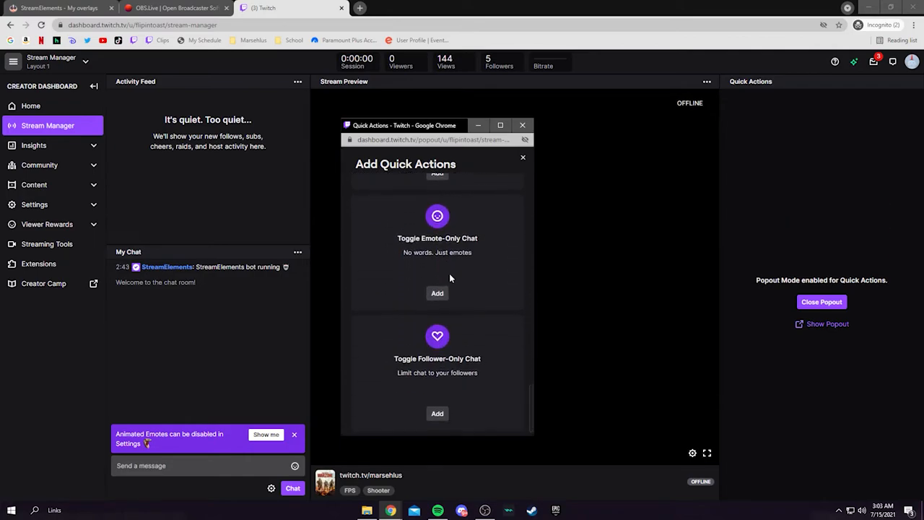
scroll(449, 277, down, 1)
click(522, 157)
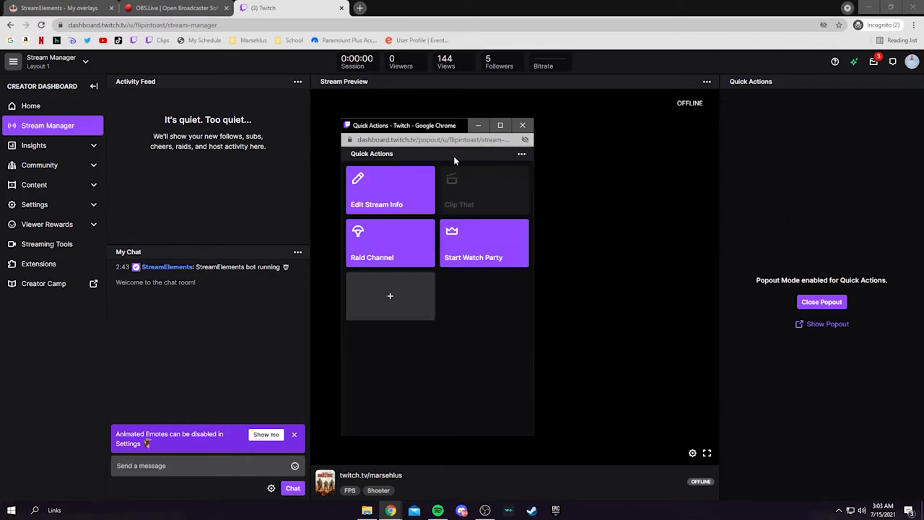
Copy the Quick Actions pop-out's URL, paste it into a new custom browser dock row in OBS, and apply it.
click(459, 141)
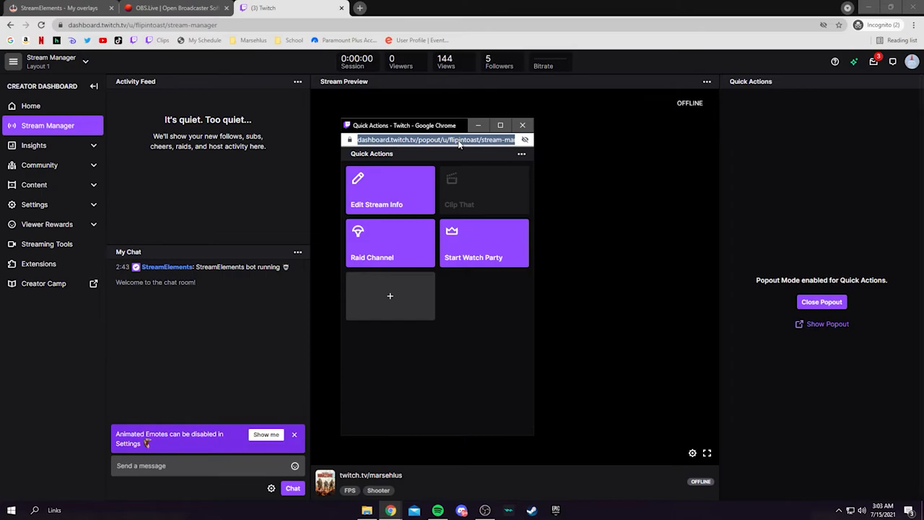
click(485, 510)
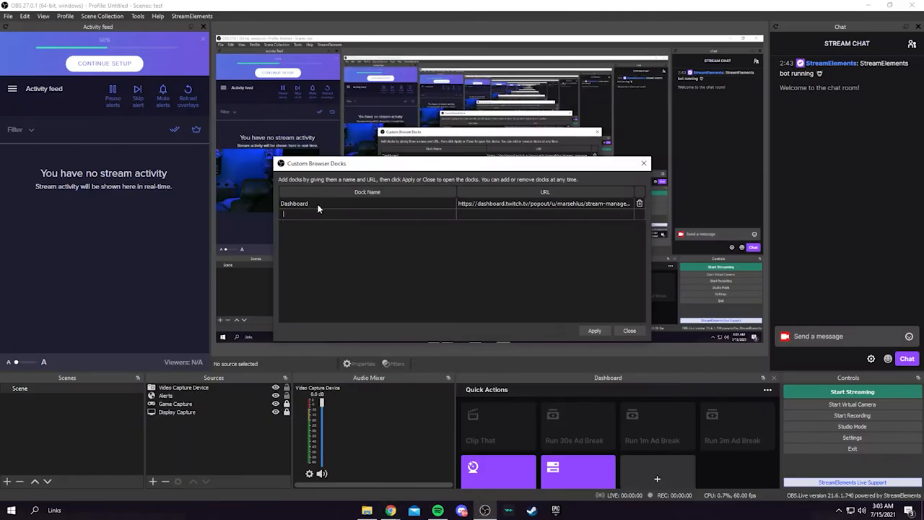
key(ctrl+v)
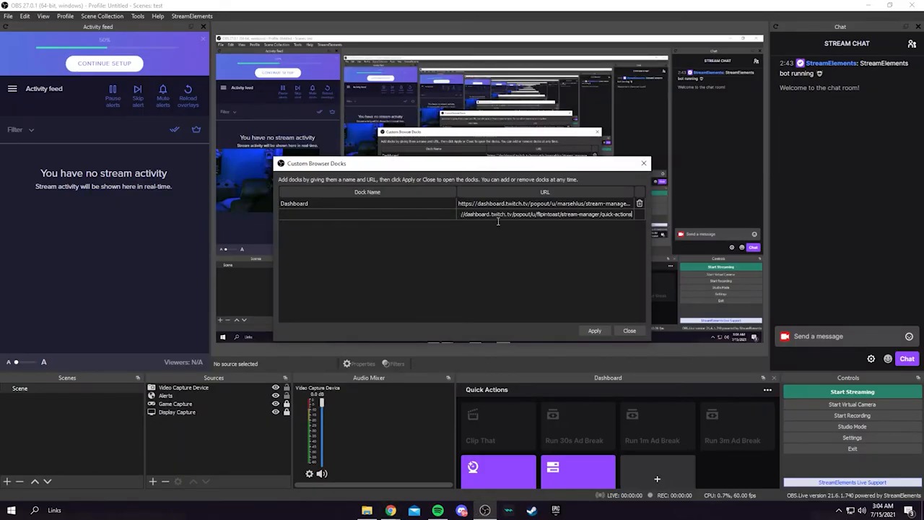
click(404, 213)
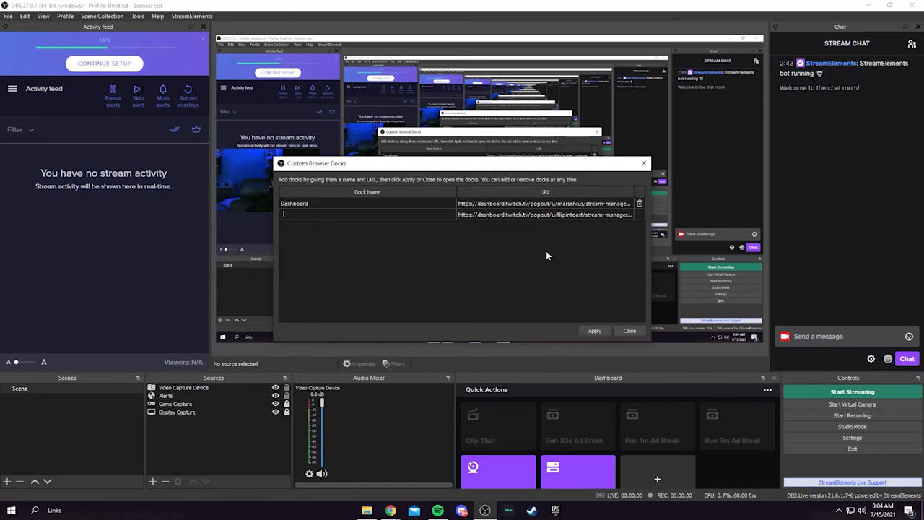
click(594, 330)
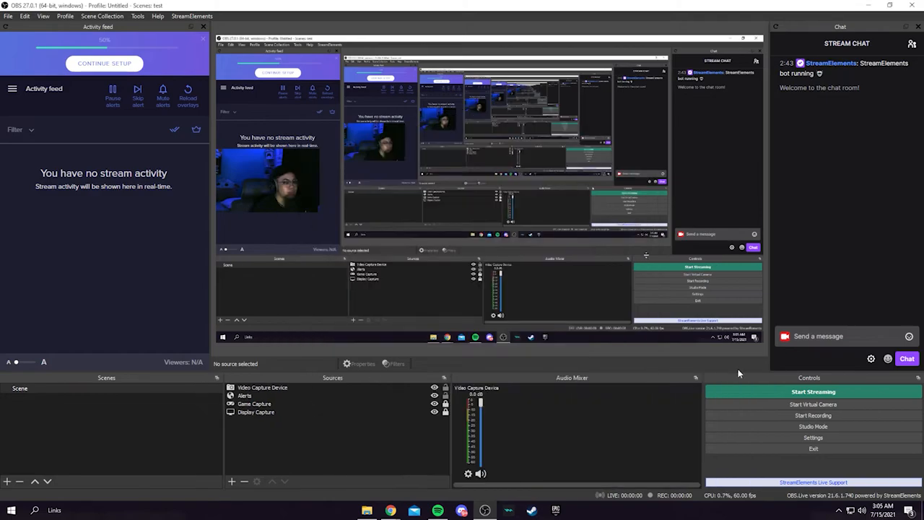
Show the Dashboard dock in the OBS layout.
click(42, 16)
mouse_move(54, 44)
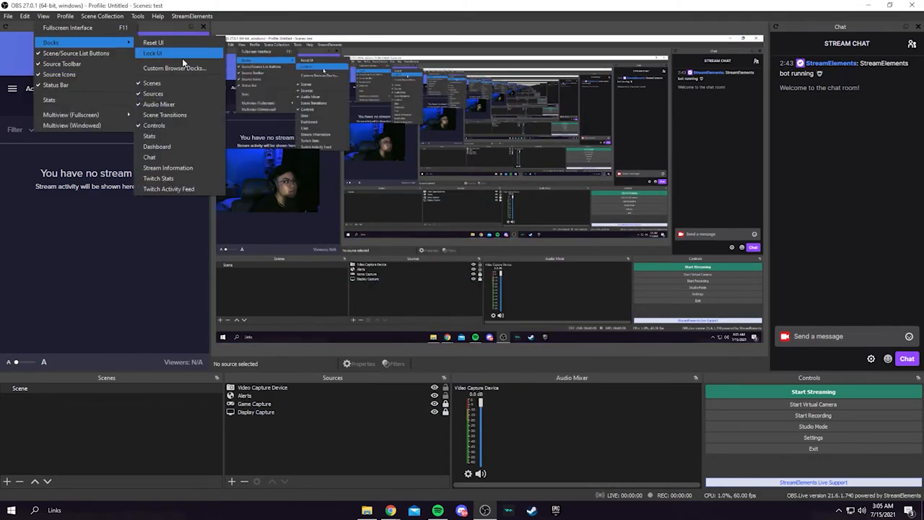
click(191, 147)
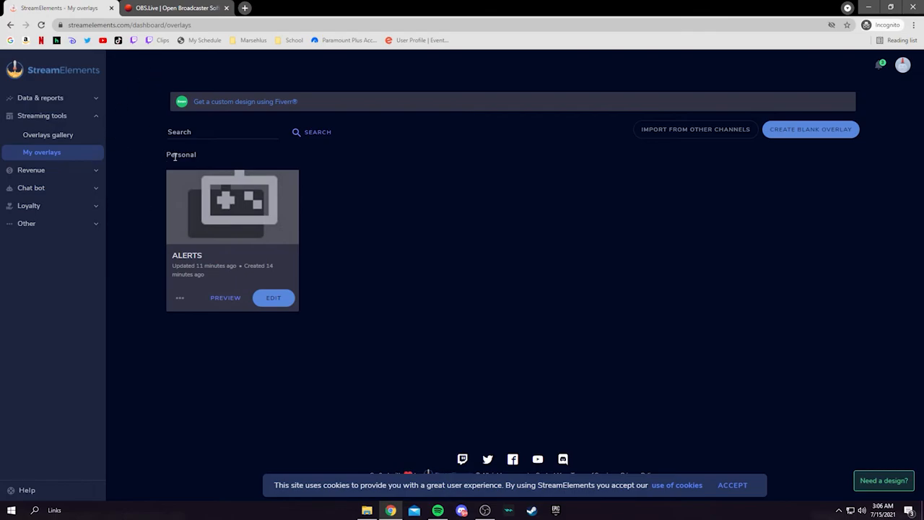
Examine the chat bot's default chat commands in StreamElements in Chrome, including which ones are enabled.
click(97, 189)
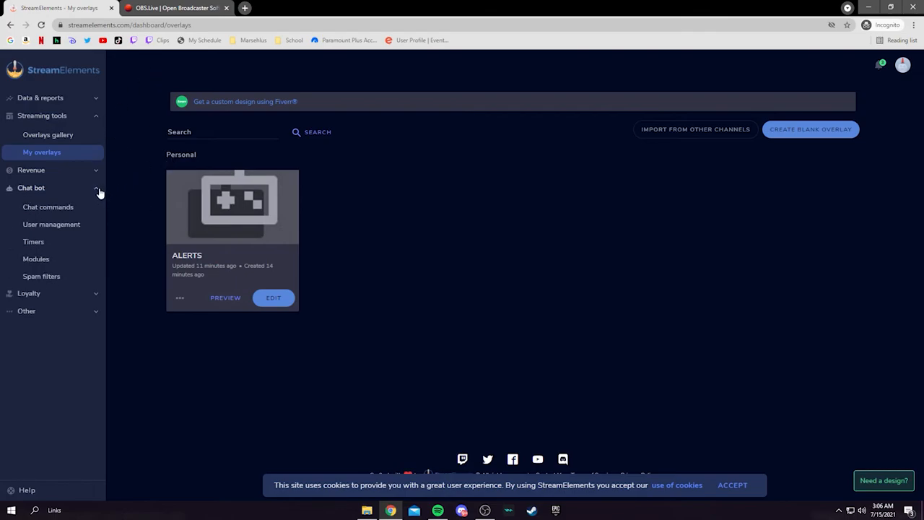
click(47, 209)
scroll(323, 227, down, 2)
scroll(324, 227, up, 2)
scroll(324, 227, down, 2)
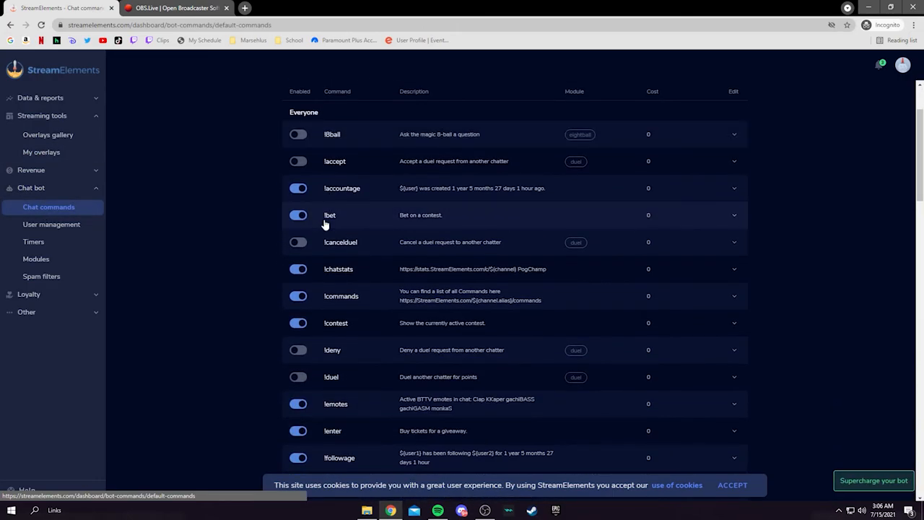
scroll(324, 224, down, 3)
scroll(325, 222, down, 5)
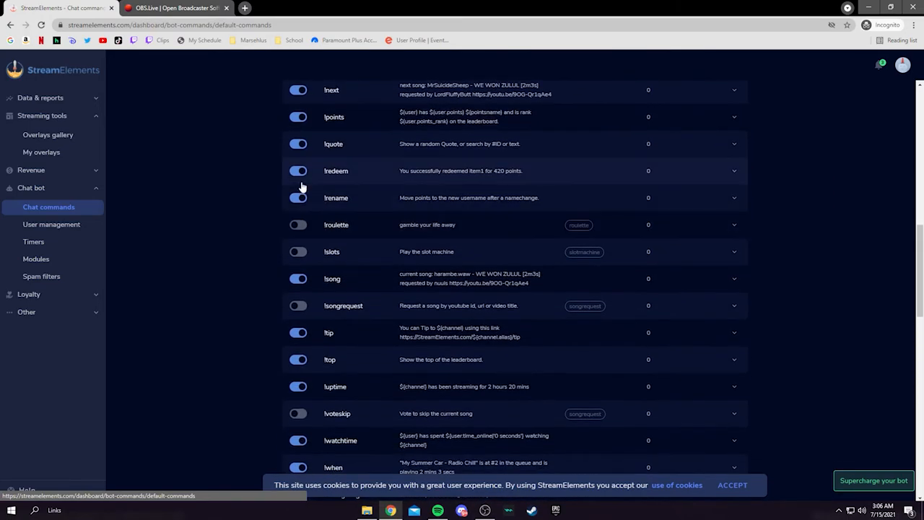
scroll(368, 120, up, 8)
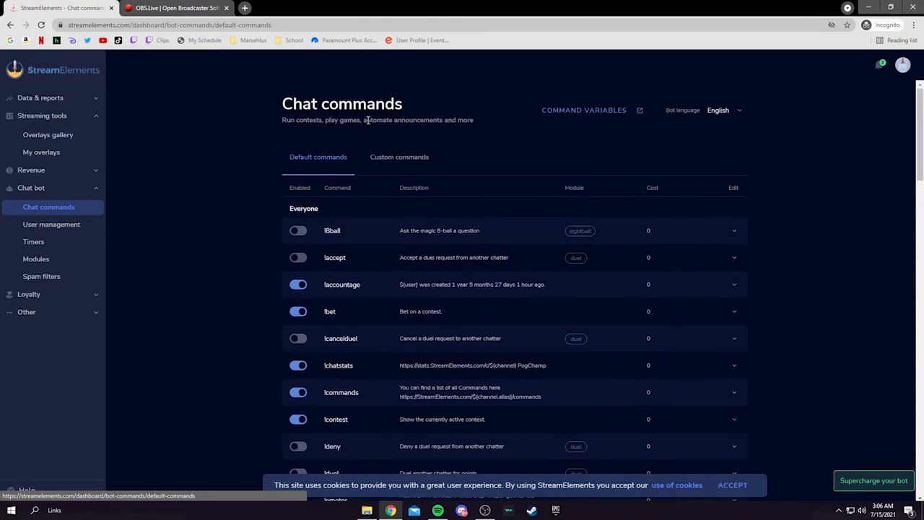
Add and activate a custom chat command named social with the response twitch.tv/marsehlus.
click(409, 160)
click(684, 193)
click(496, 322)
text(social)
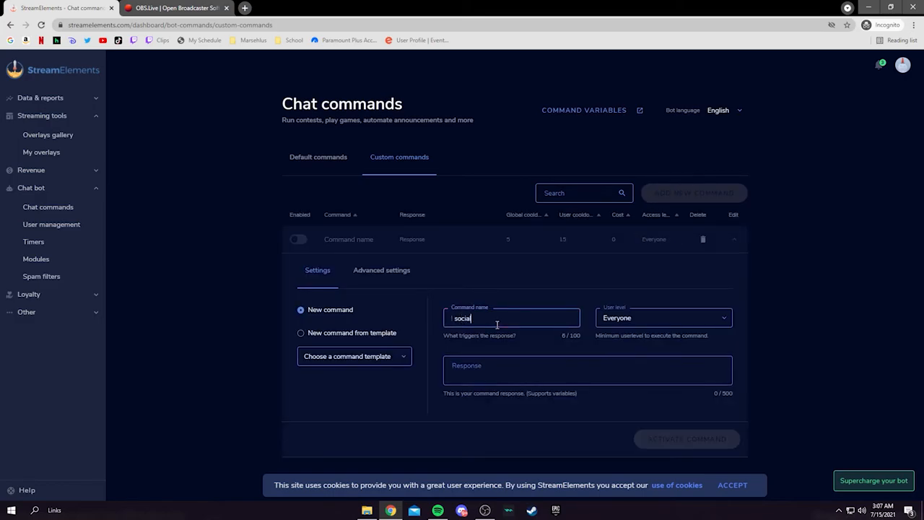
click(502, 369)
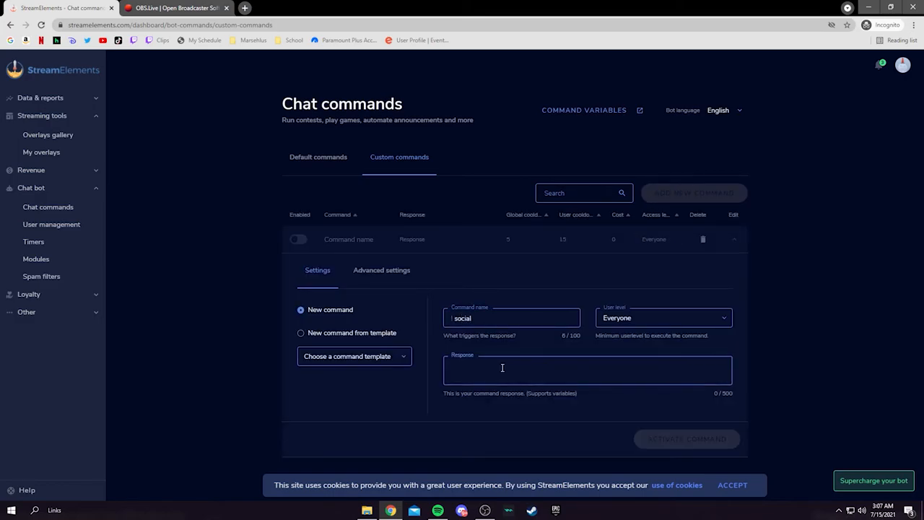
text(twitch.tv/marsehlus)
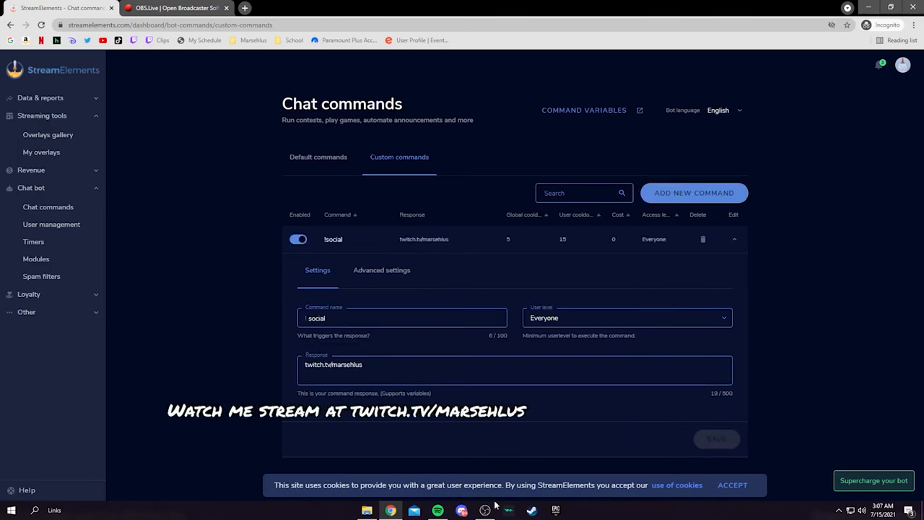
Switch to OBS, test the !social command in the stream chat, and make the bot a moderator with /mod streamelements.
click(485, 510)
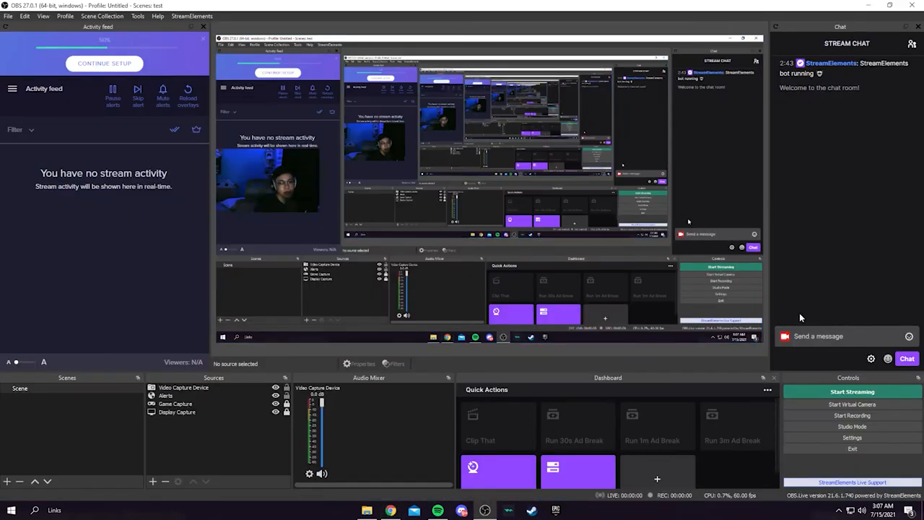
click(828, 334)
text(!socail)
key(Return)
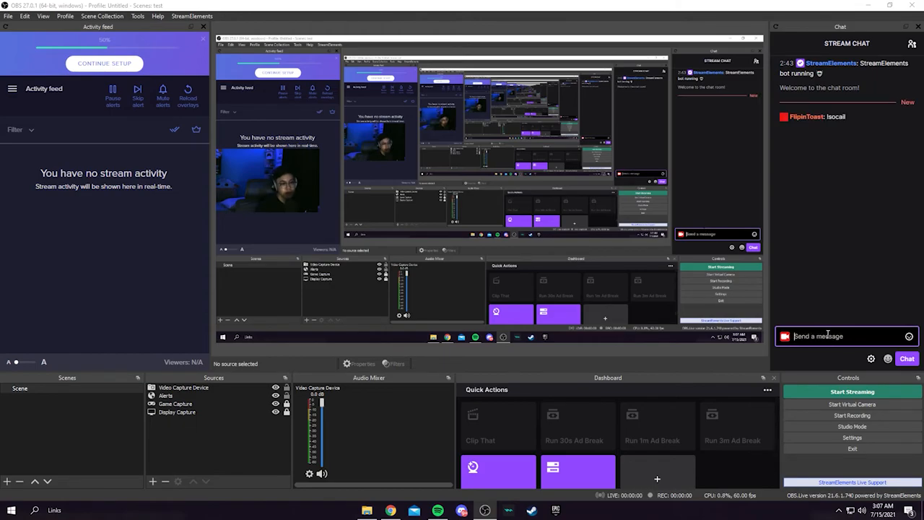
text(!)
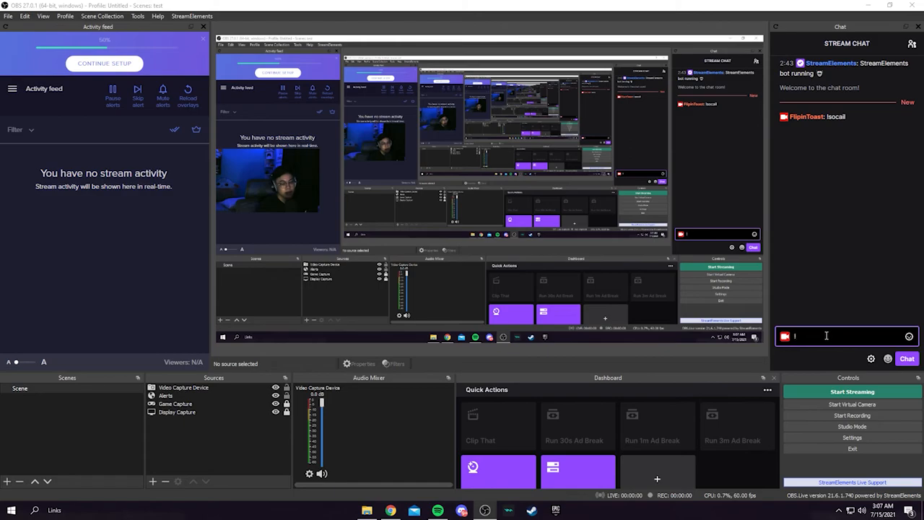
text(social)
key(Return)
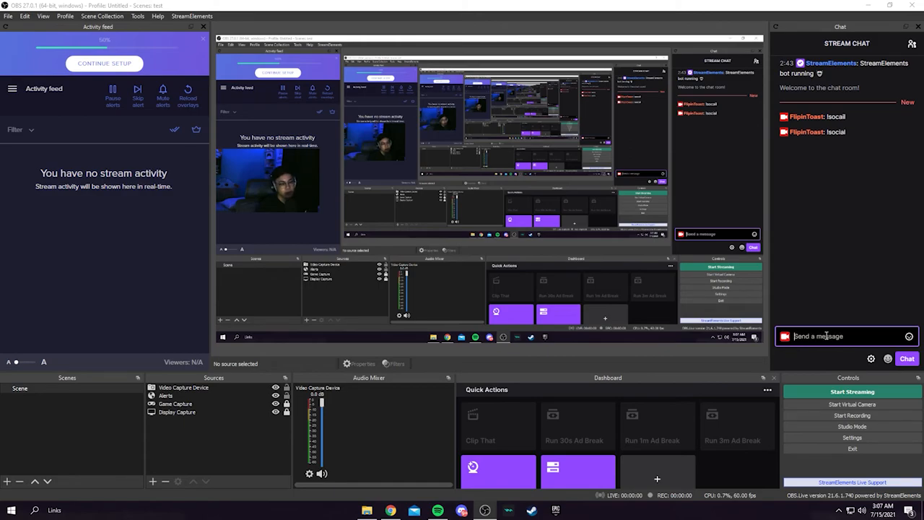
text(/mod streamelements)
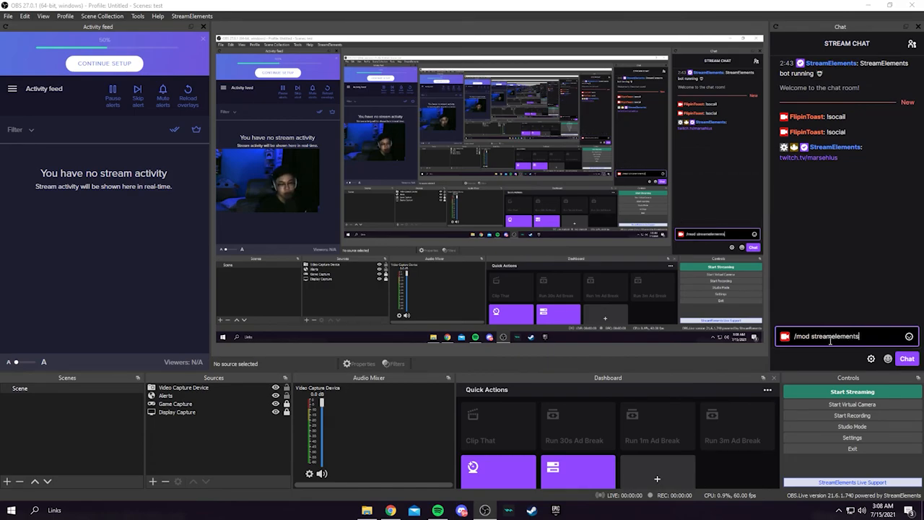
key(Return)
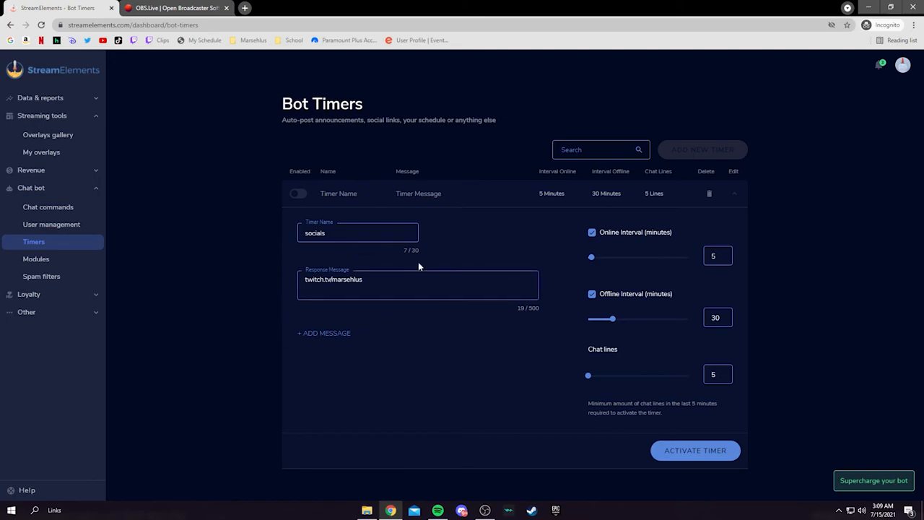
Enable the Chat alerts module on StreamElements' Bot Modules page and look through the other modules.
click(68, 260)
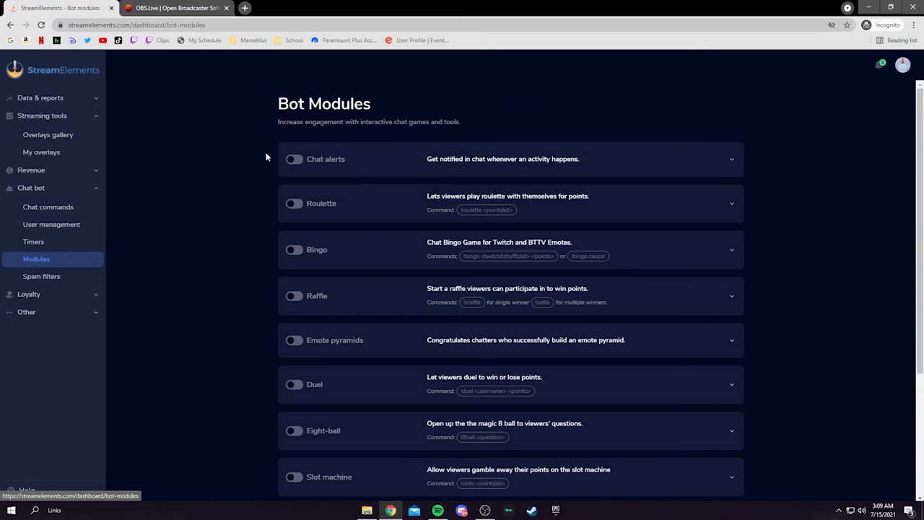
click(295, 160)
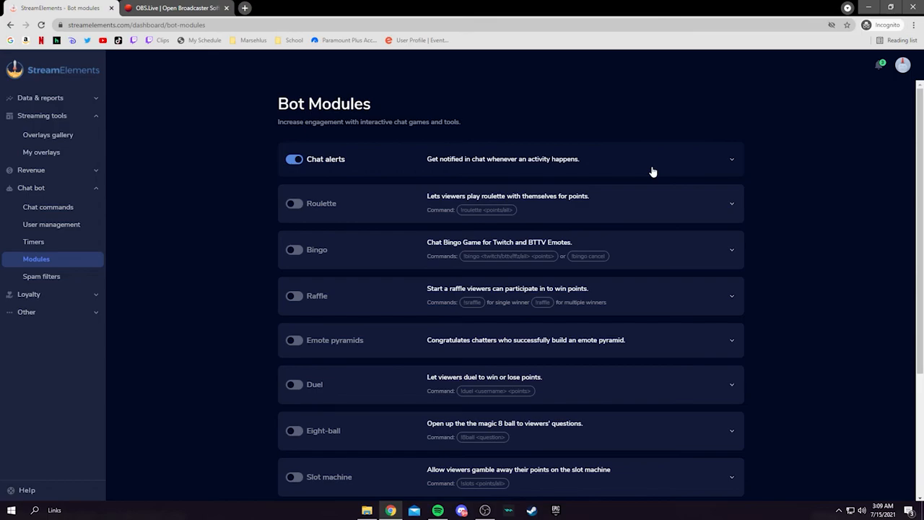
scroll(412, 202, down, 2)
scroll(413, 204, down, 2)
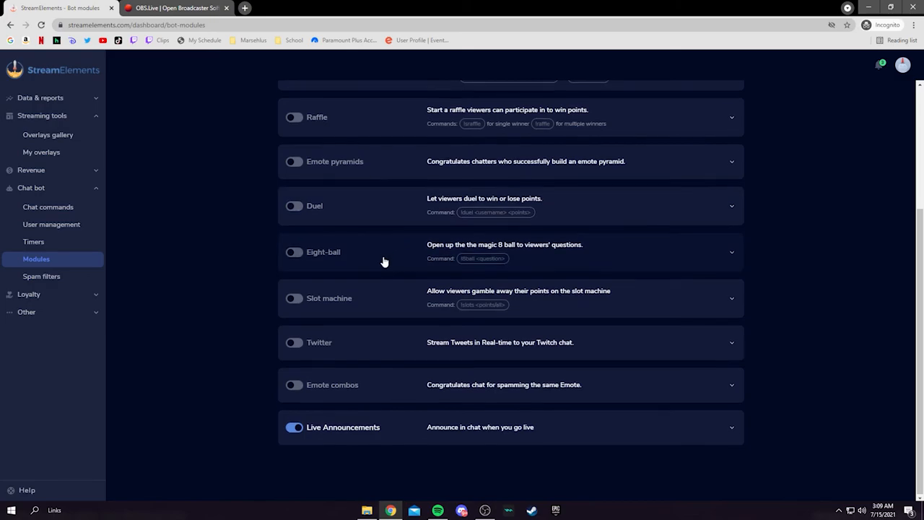
scroll(404, 231, up, 3)
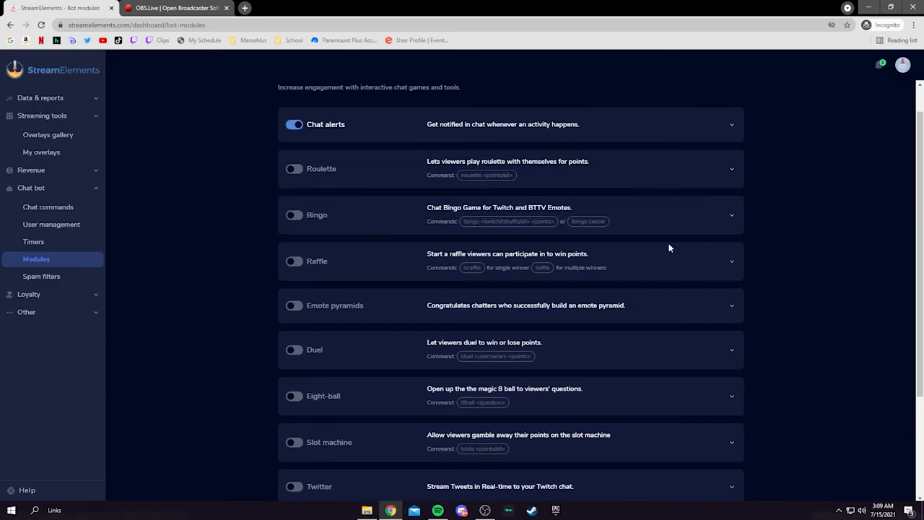
Turn on Caps Protection in the chat bot's spam filters.
click(41, 276)
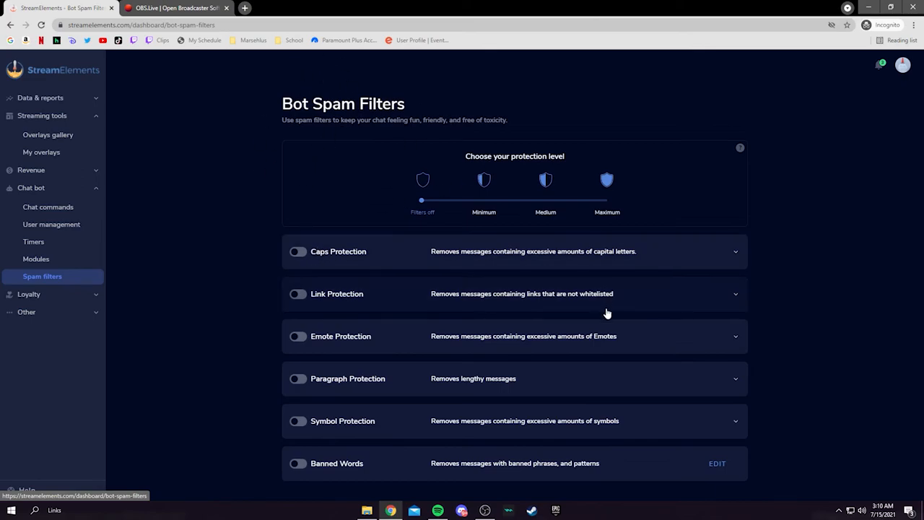
click(310, 251)
click(298, 252)
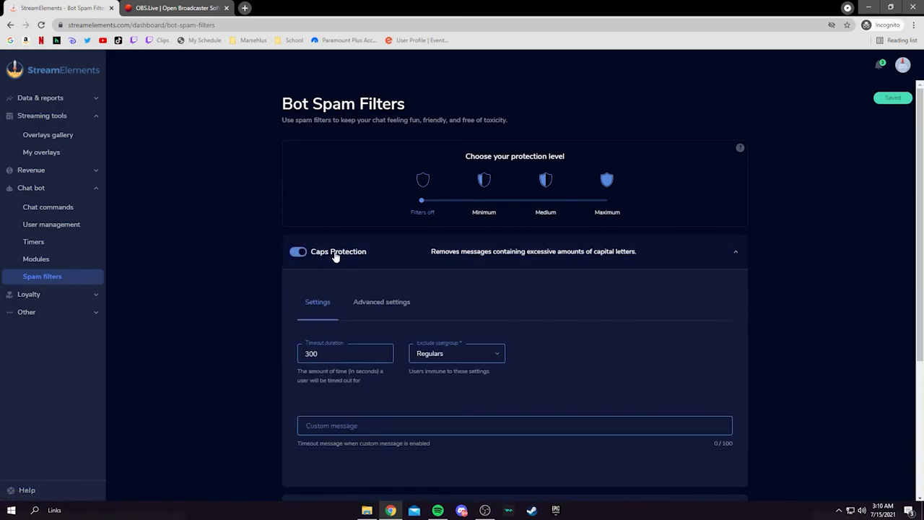
click(330, 257)
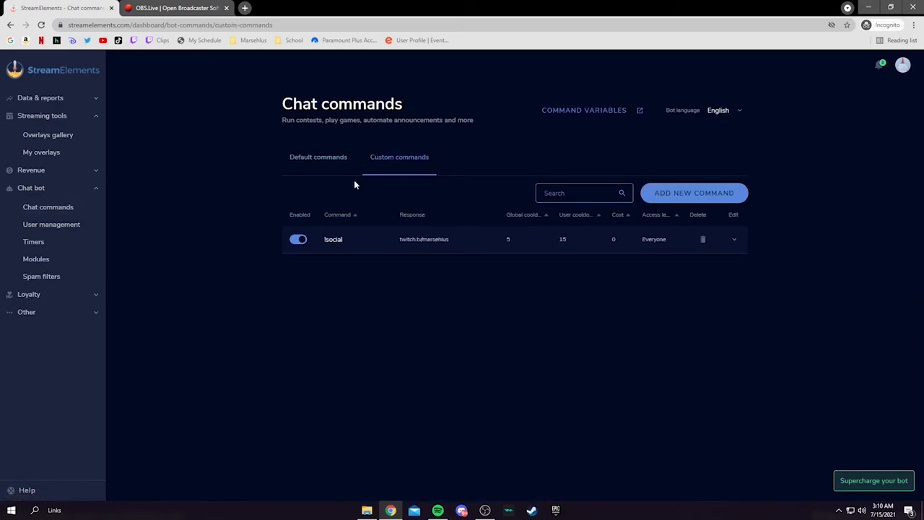
Compare the default and custom chat command lists, ending on the default commands.
click(337, 159)
click(386, 159)
click(307, 156)
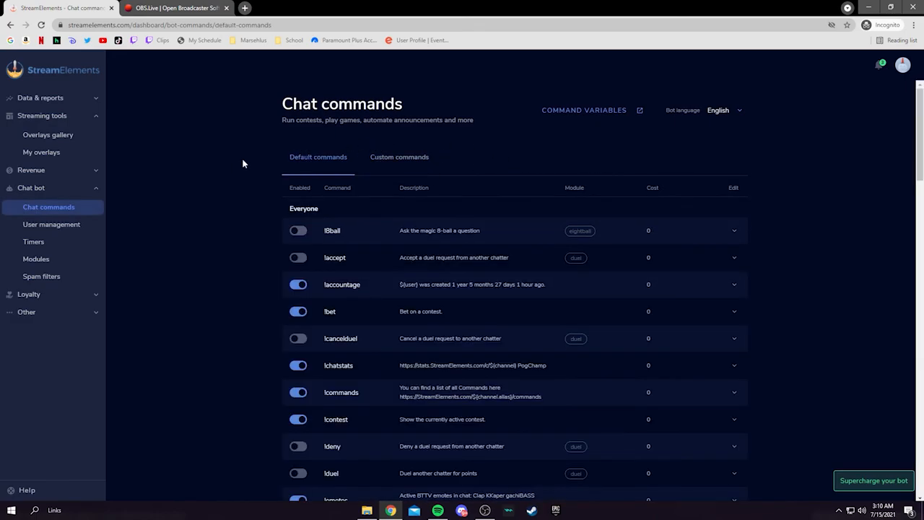